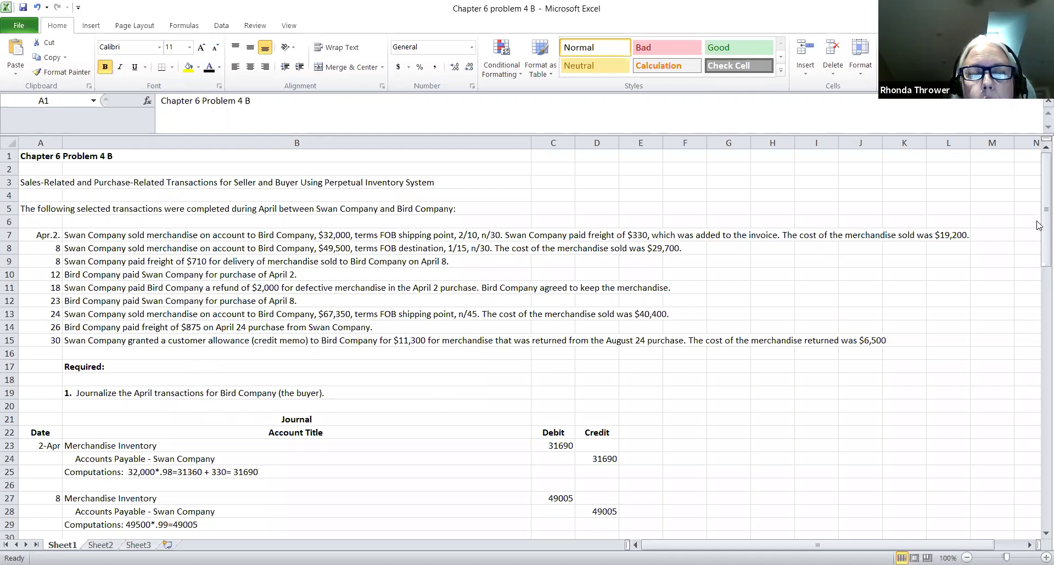
Step: Insert a blank row 58 below Swan Company's April 2 Sales entry
scroll(1038, 250, "down", 1)
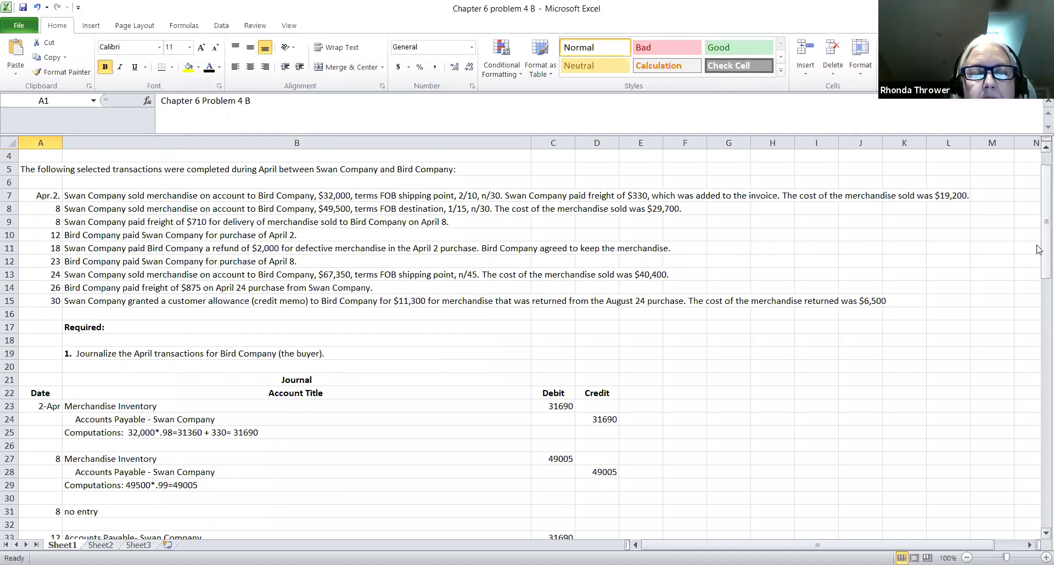
scroll(1039, 250, "down", 1)
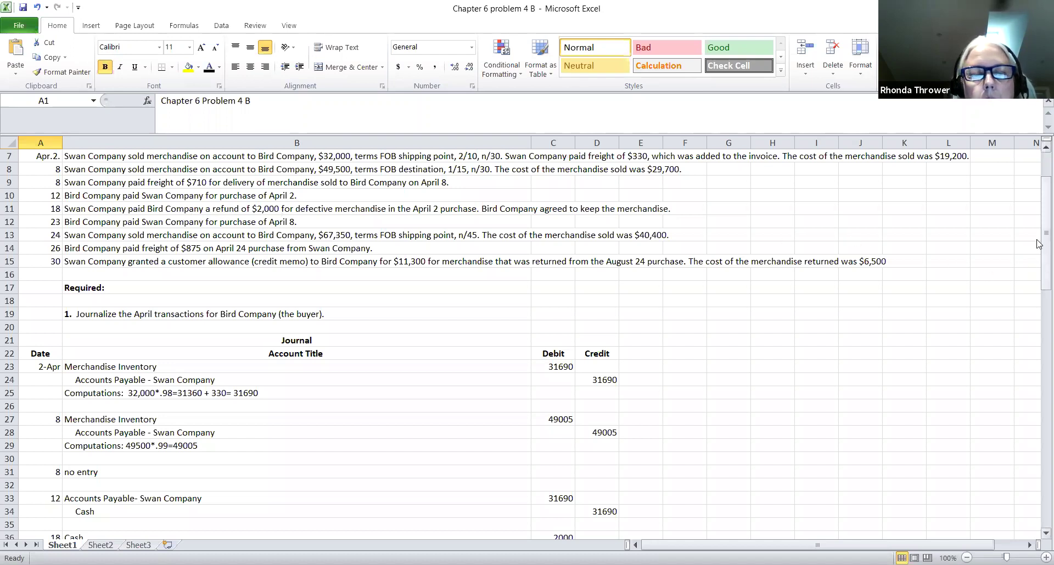
scroll(1038, 244, "down", 1)
scroll(1038, 244, "down", 1)
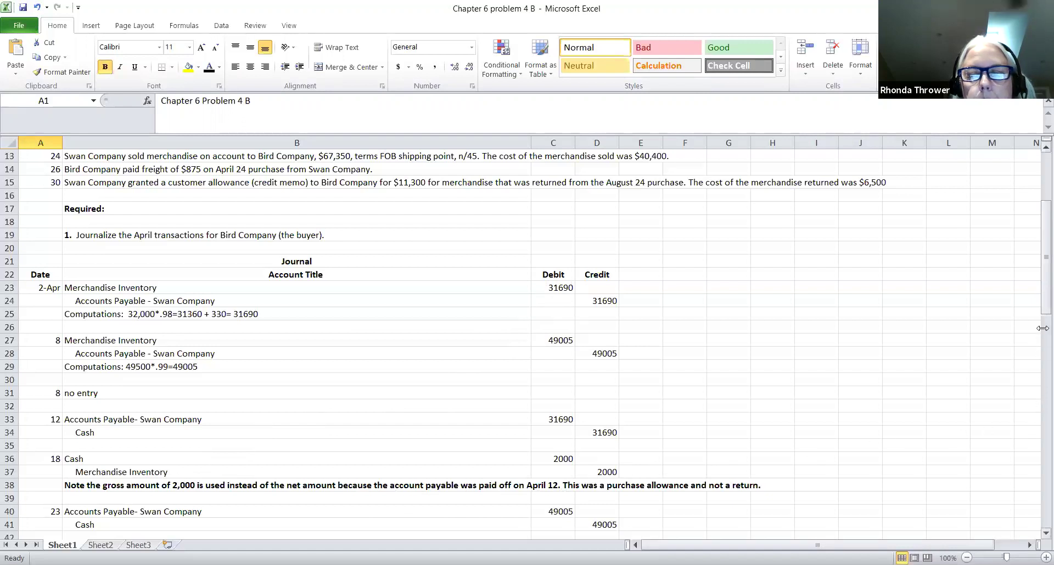
scroll(1038, 295, "up", 1)
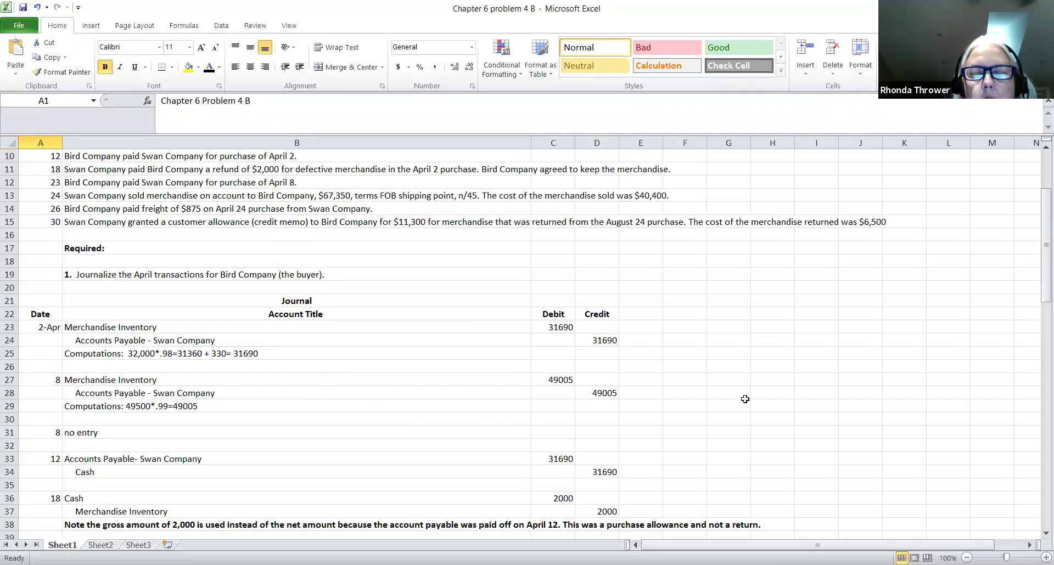
scroll(1039, 286, "down", 1)
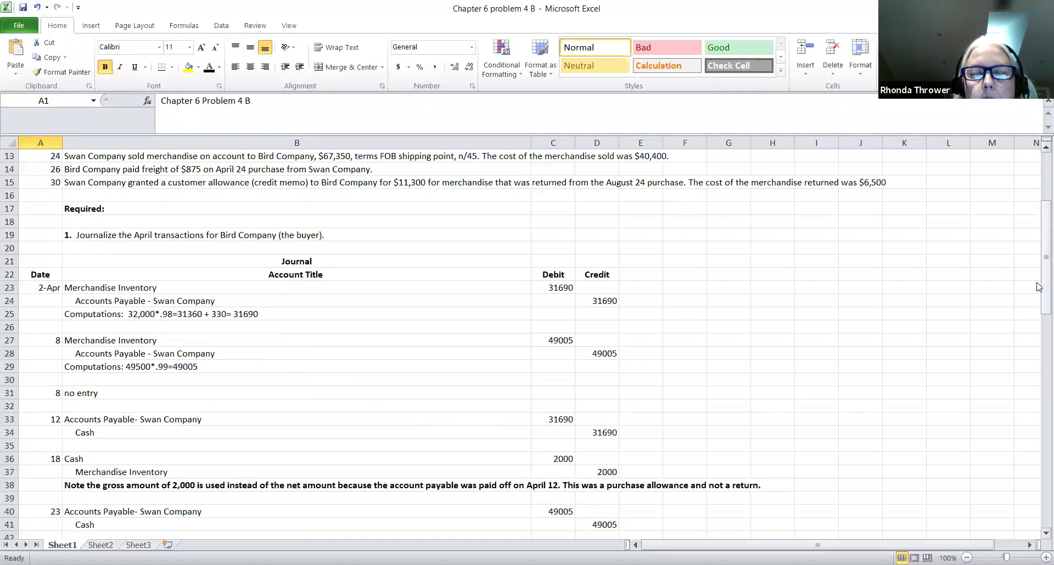
scroll(1039, 286, "down", 1)
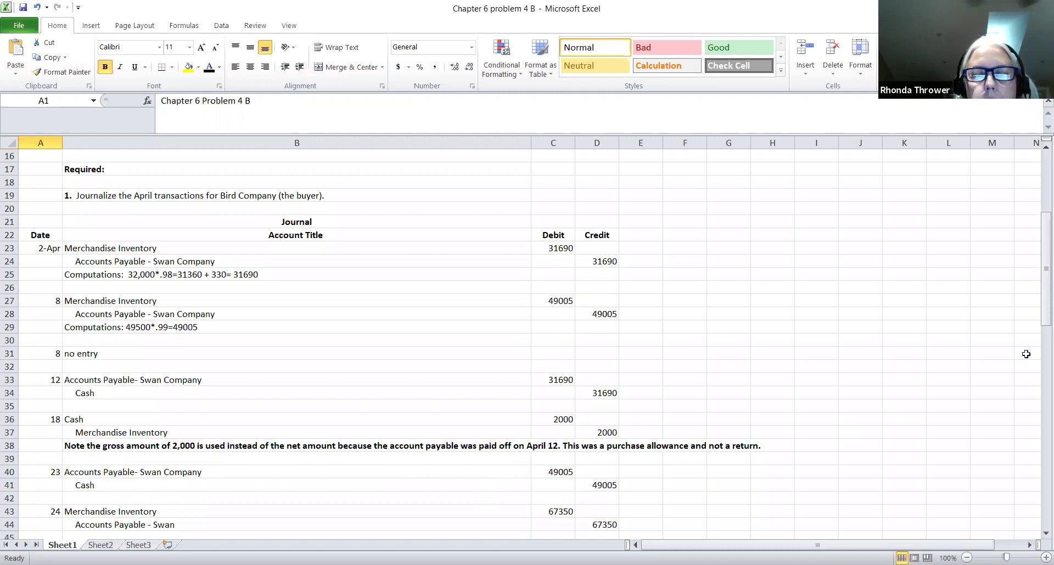
scroll(1041, 303, "up", 1)
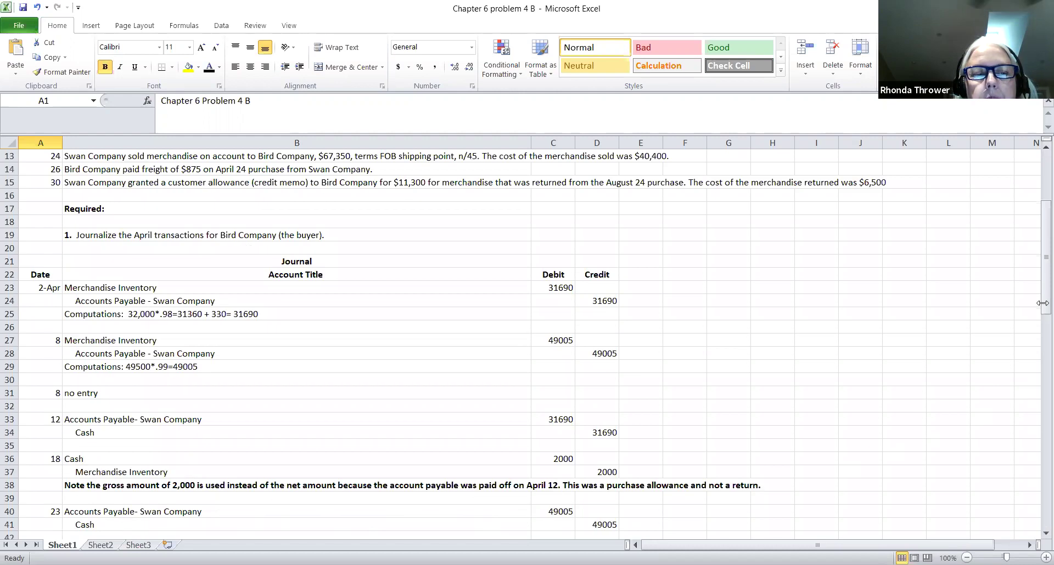
scroll(1042, 303, "up", 1)
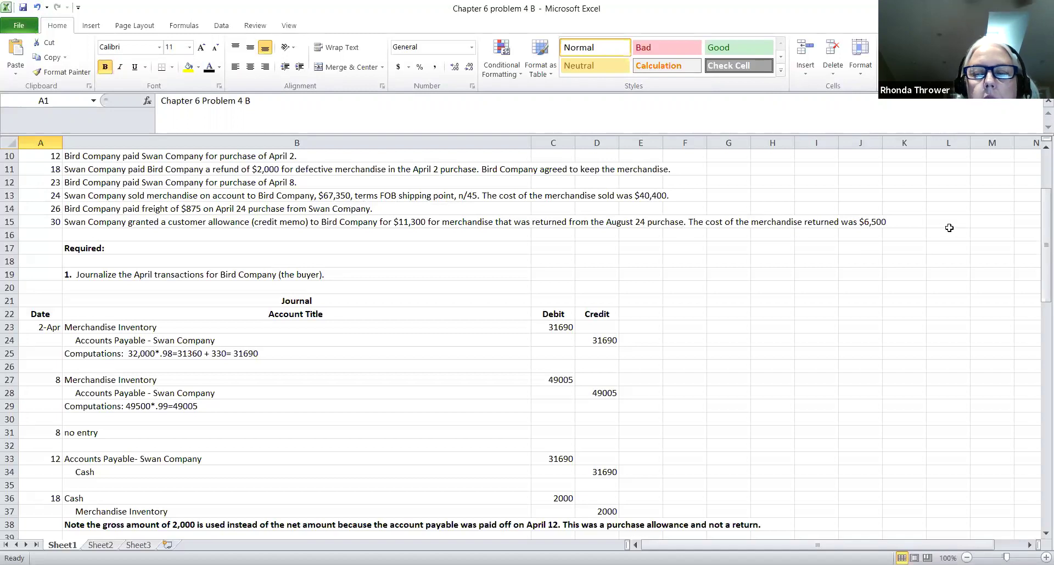
scroll(1039, 235, "down", 1)
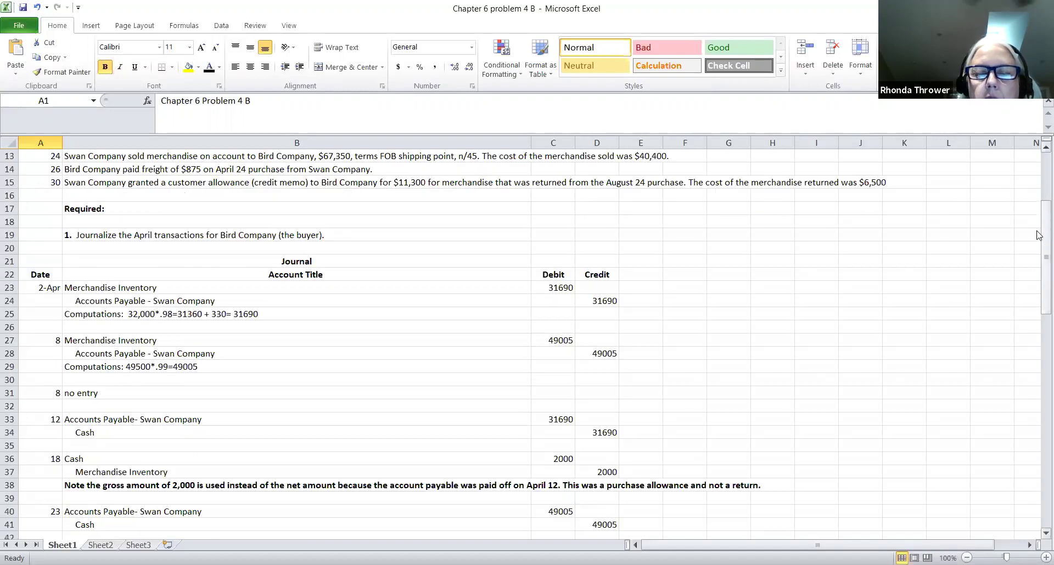
scroll(1039, 235, "down", 2)
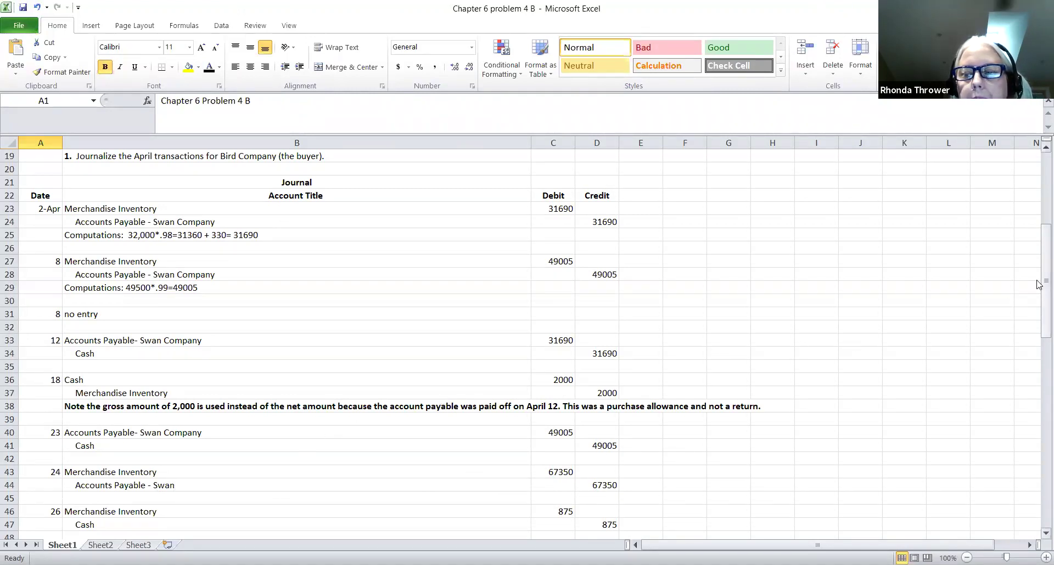
scroll(1038, 284, "up", 1)
scroll(1039, 280, "up", 2)
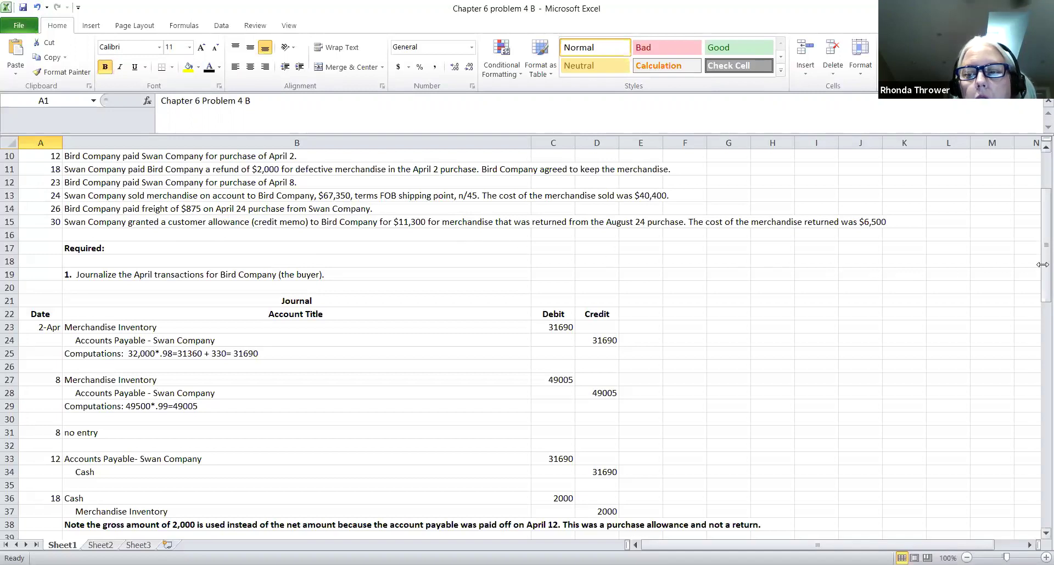
left_click_drag(1039, 256, 1039, 310)
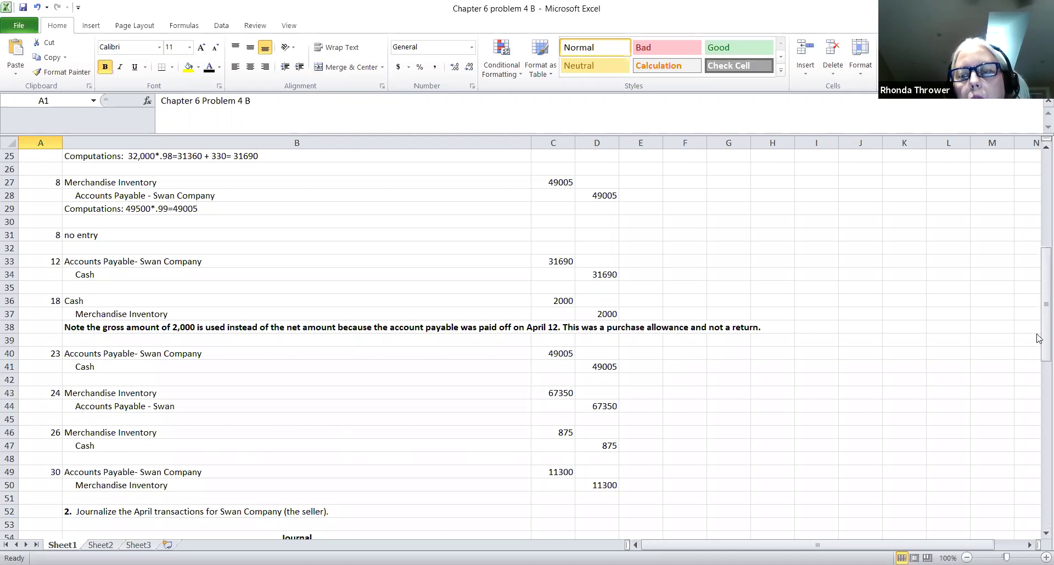
scroll(1039, 318, "up", 1)
scroll(1039, 318, "up", 4)
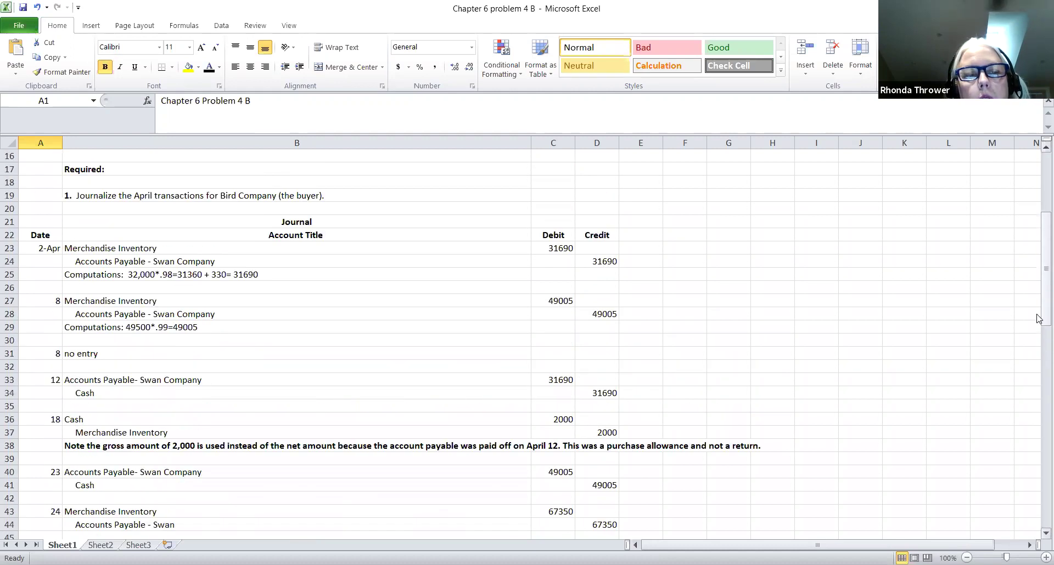
scroll(1039, 319, "up", 1)
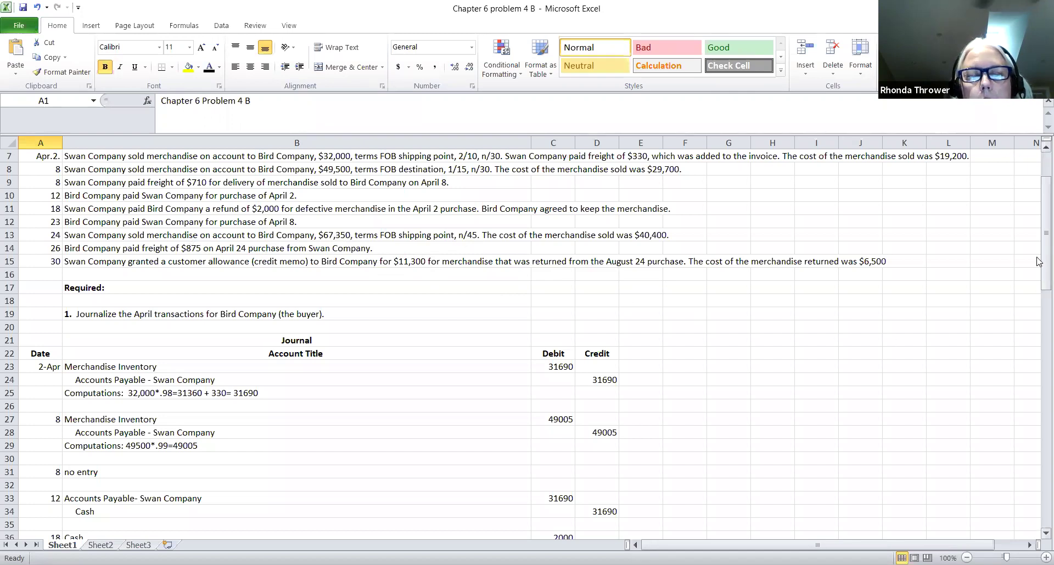
scroll(840, 349, "down", 6)
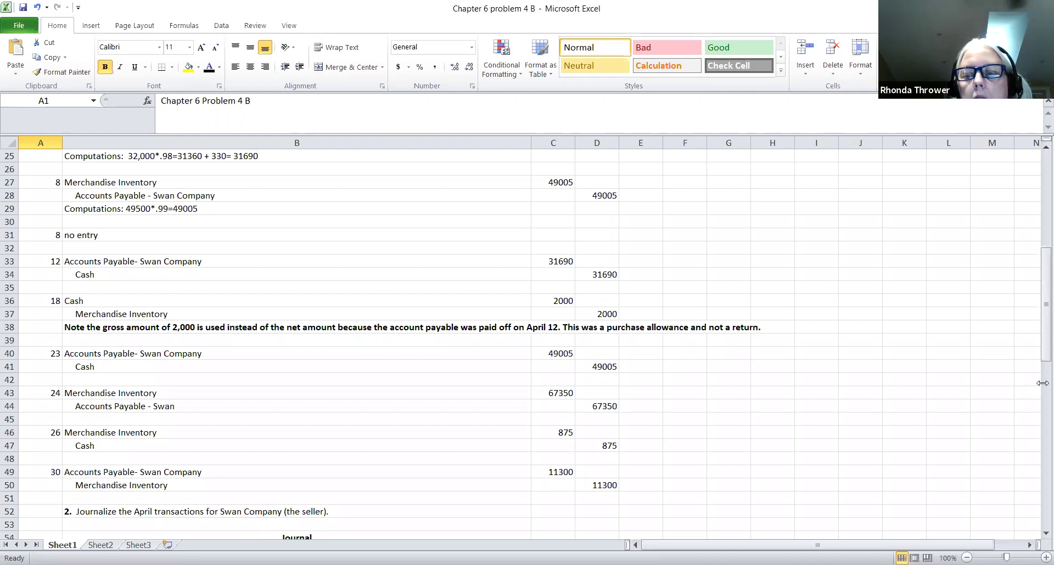
scroll(1039, 334, "up", 1)
scroll(1039, 333, "up", 7)
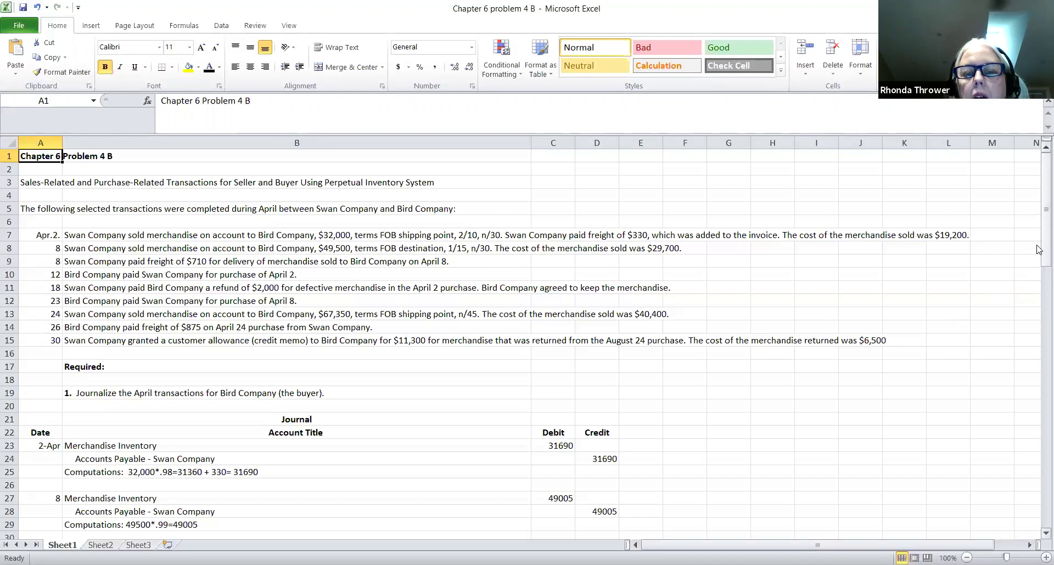
scroll(1039, 250, "down", 2)
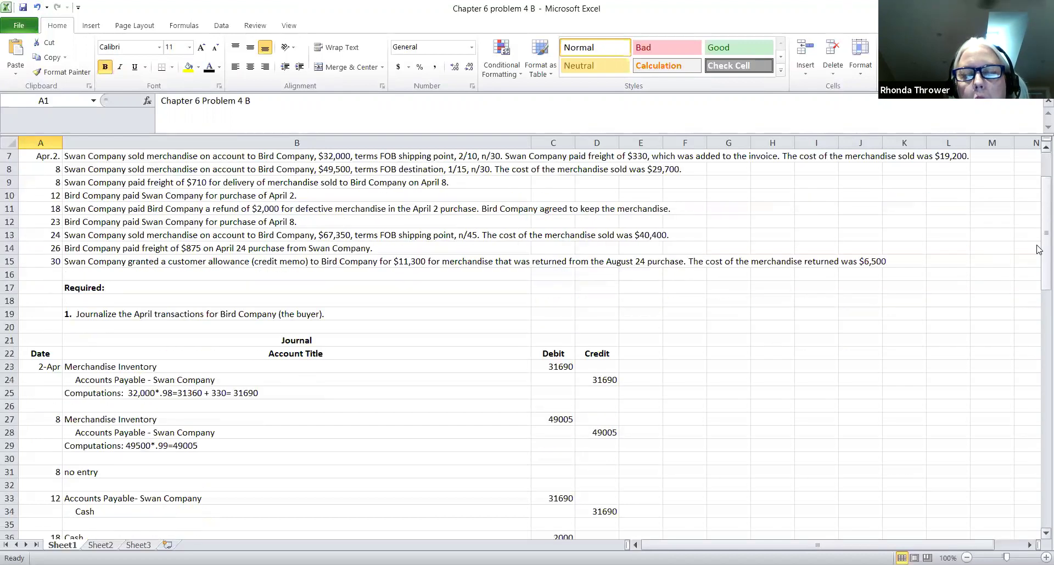
scroll(1038, 250, "down", 2)
scroll(1039, 250, "down", 2)
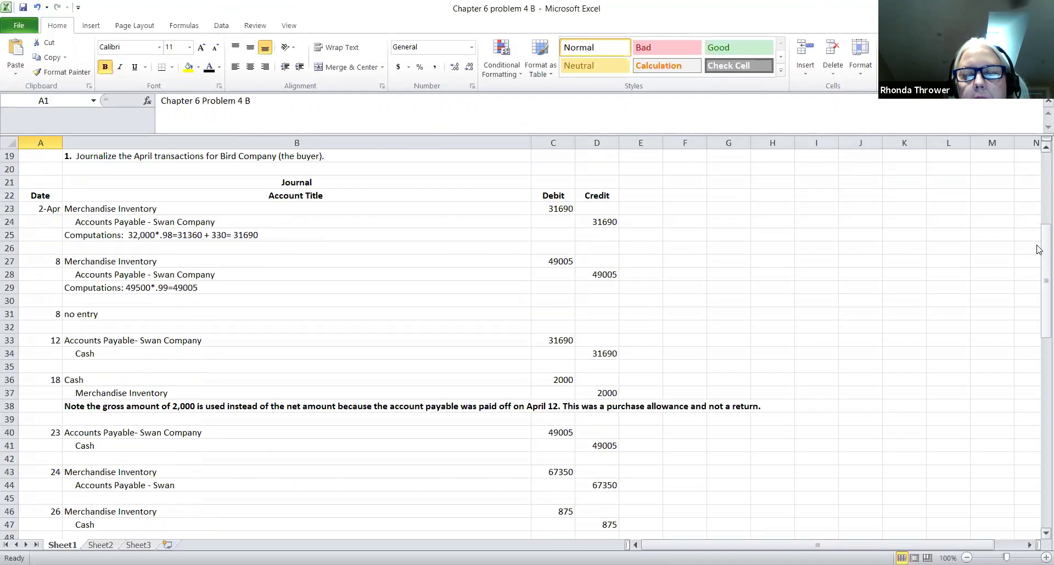
scroll(1039, 250, "down", 3)
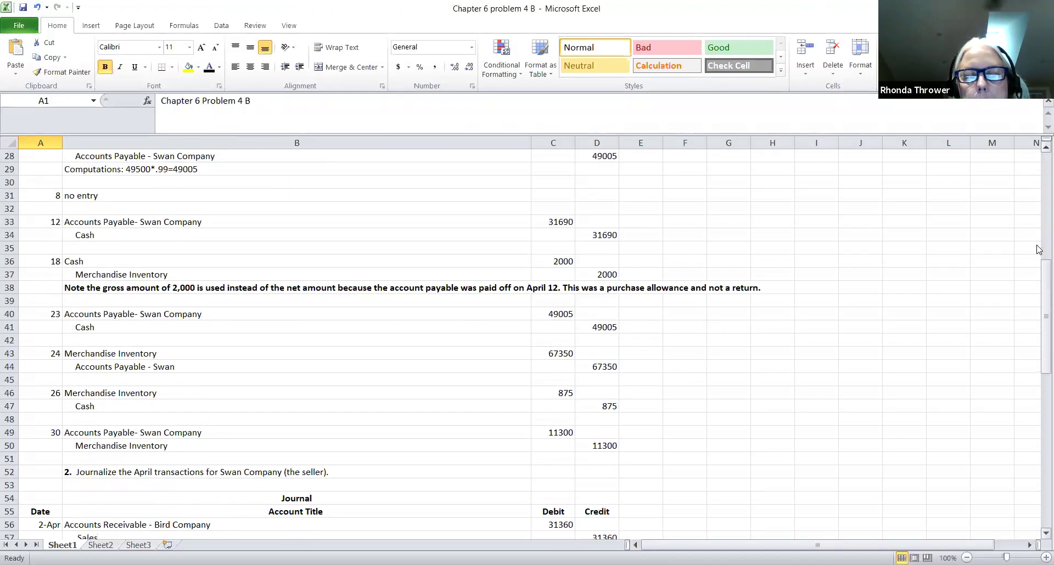
scroll(476, 347, "down", 2)
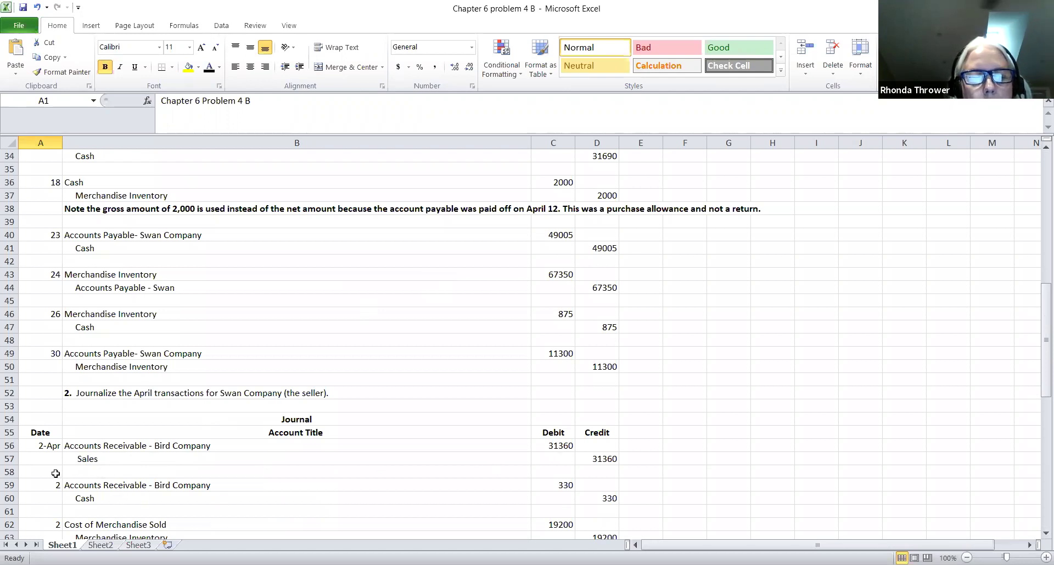
left_click(9, 472)
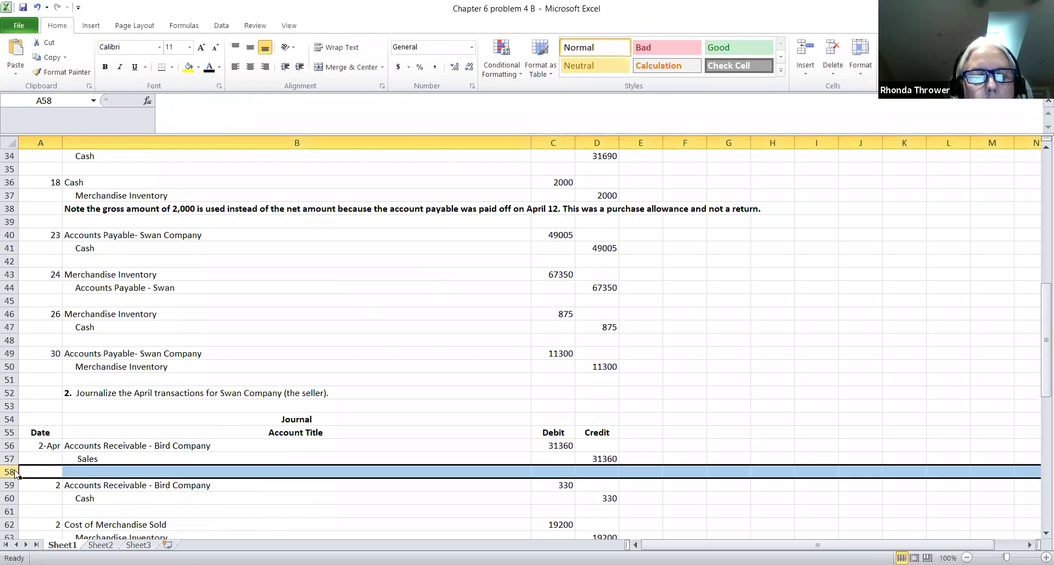
right_click(10, 472)
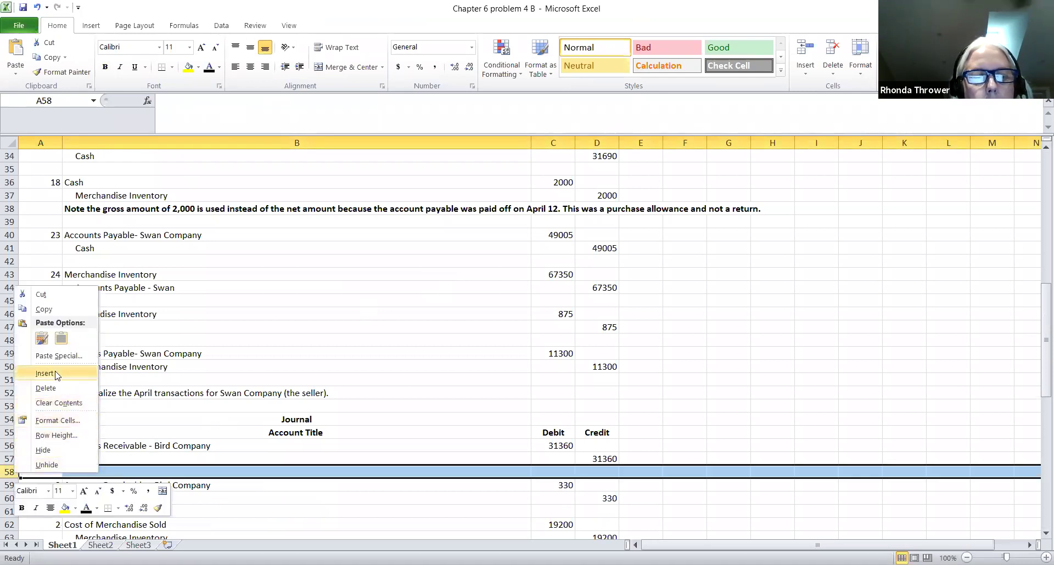
left_click(56, 373)
Step: In B58, enter the note 'Computation 32000*.98=31360' after checking the April 2 transaction
left_click(107, 470)
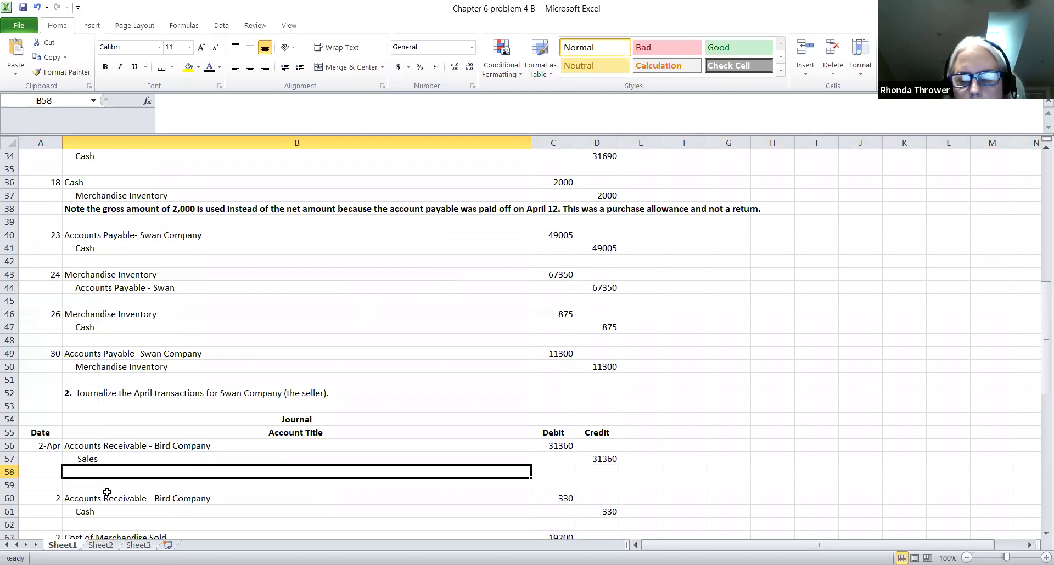
type("Com")
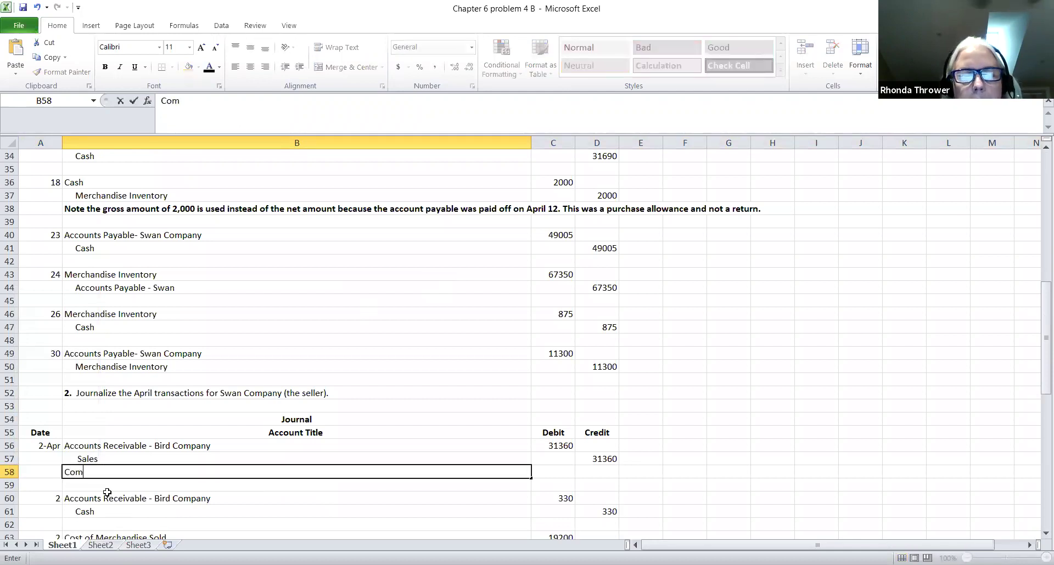
type("putation")
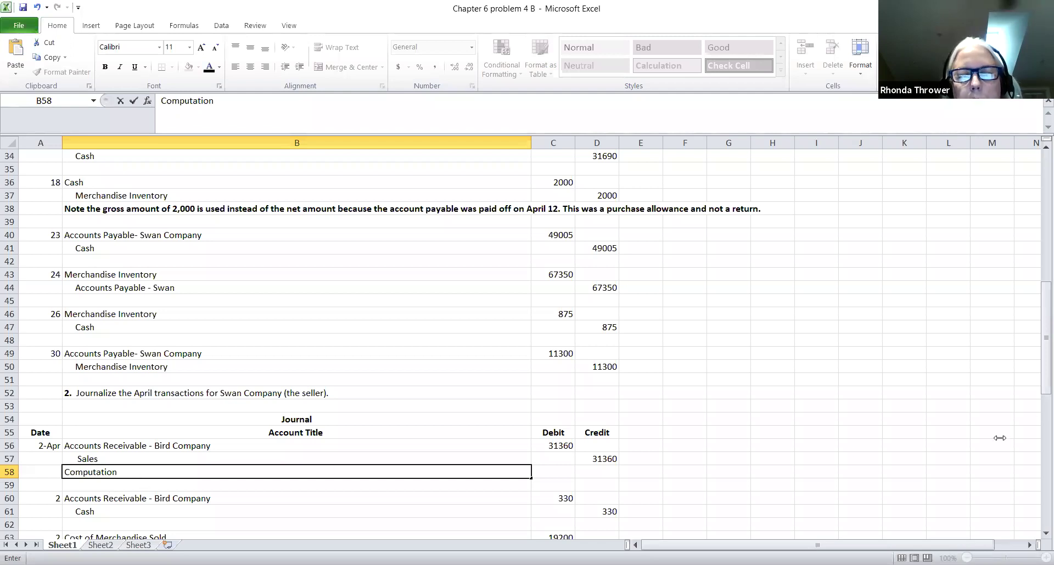
scroll(1038, 368, "up", 7)
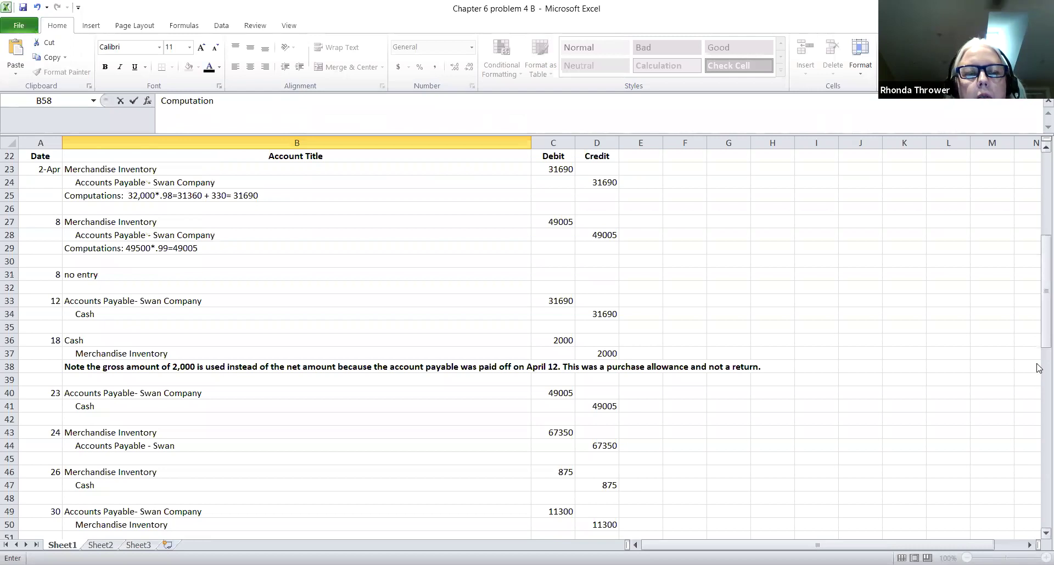
scroll(814, 349, "up", 4)
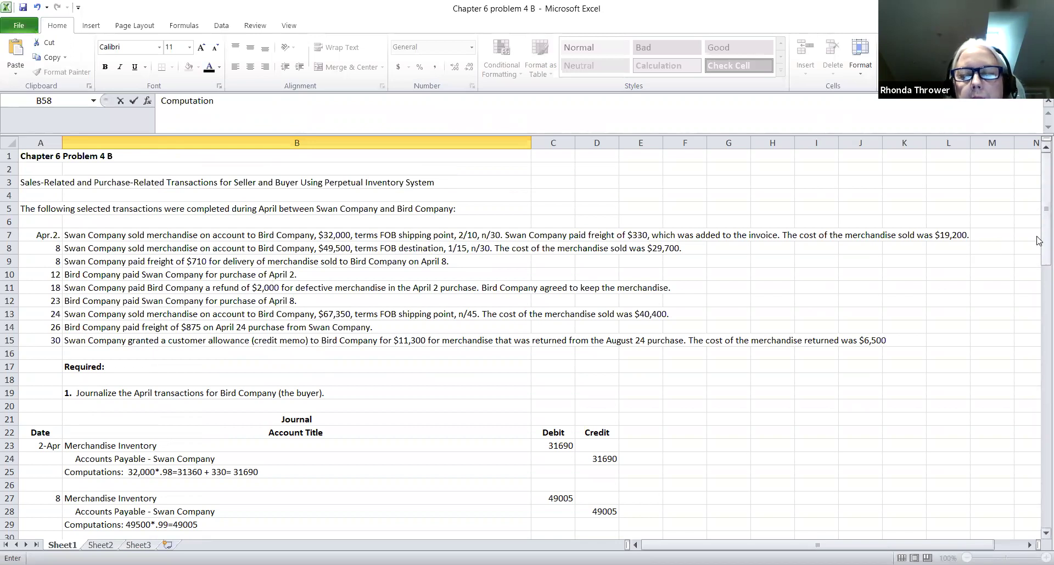
scroll(670, 377, "down", 12)
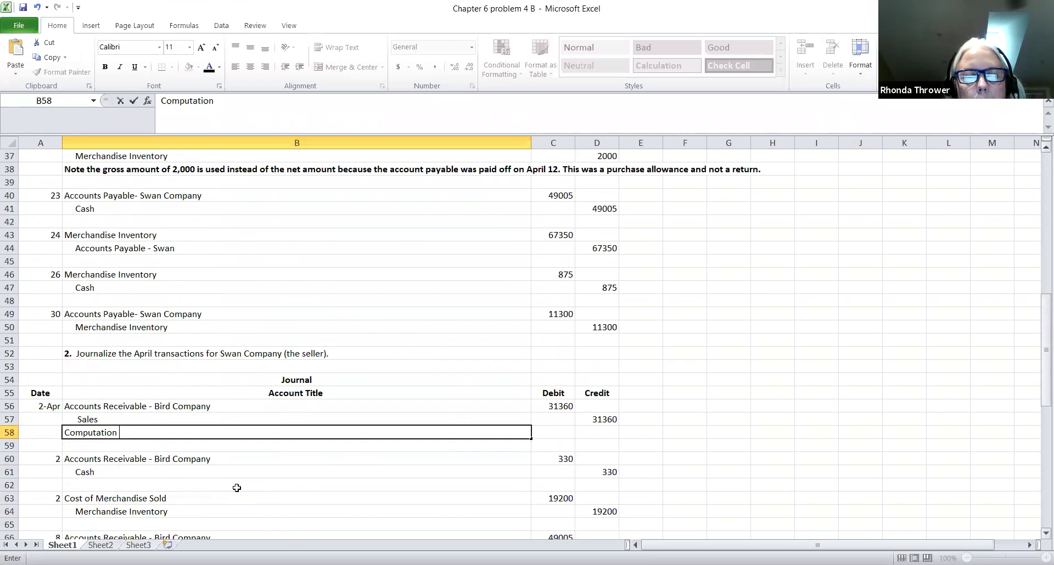
type("32000")
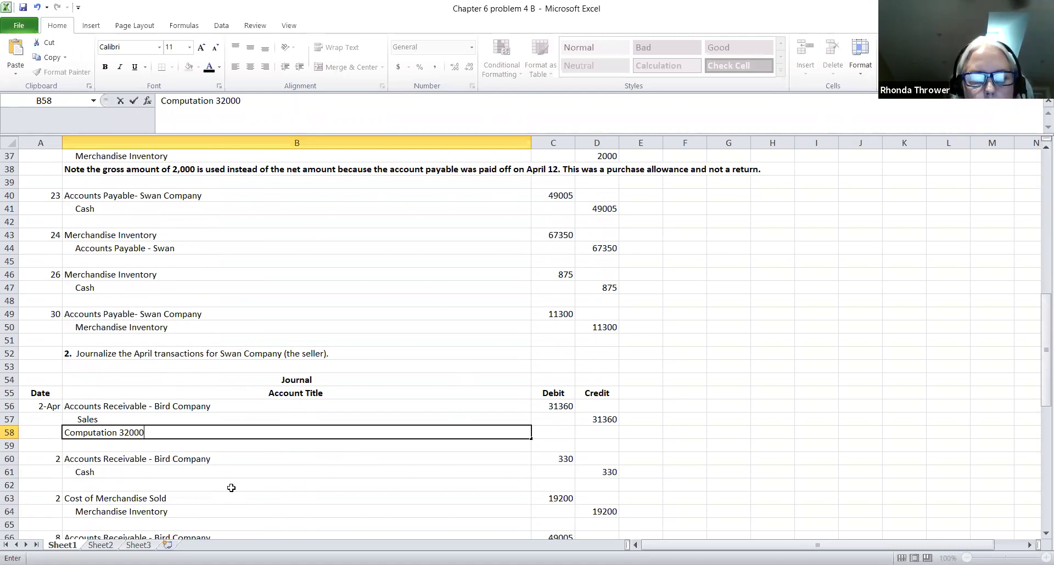
type("*")
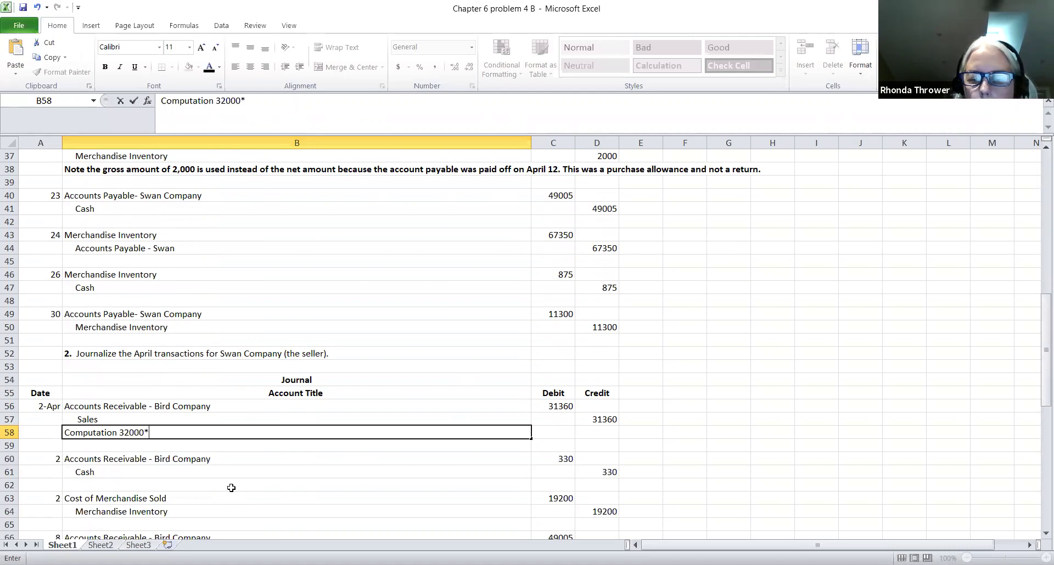
type(".98")
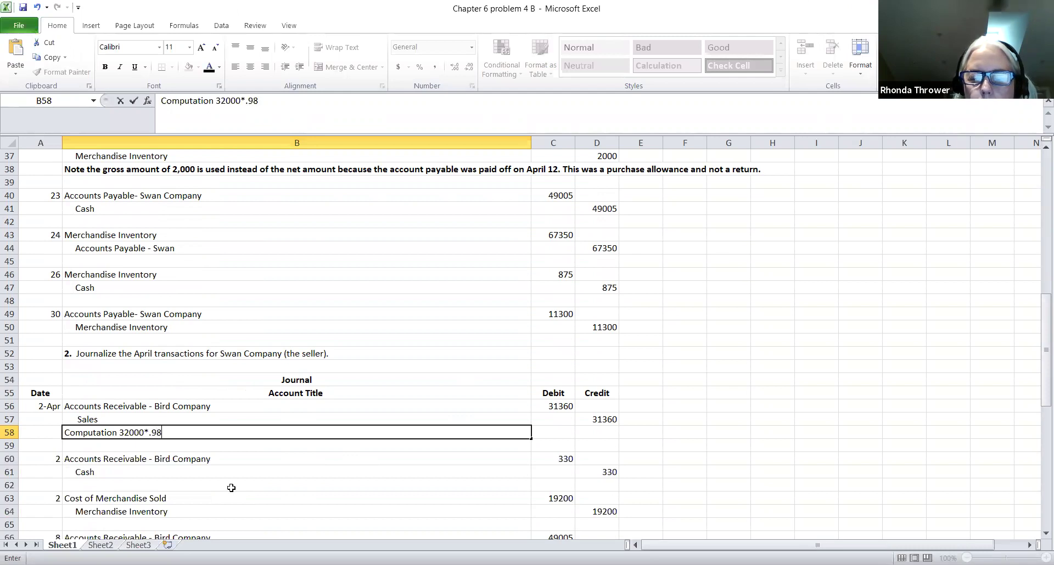
type("=")
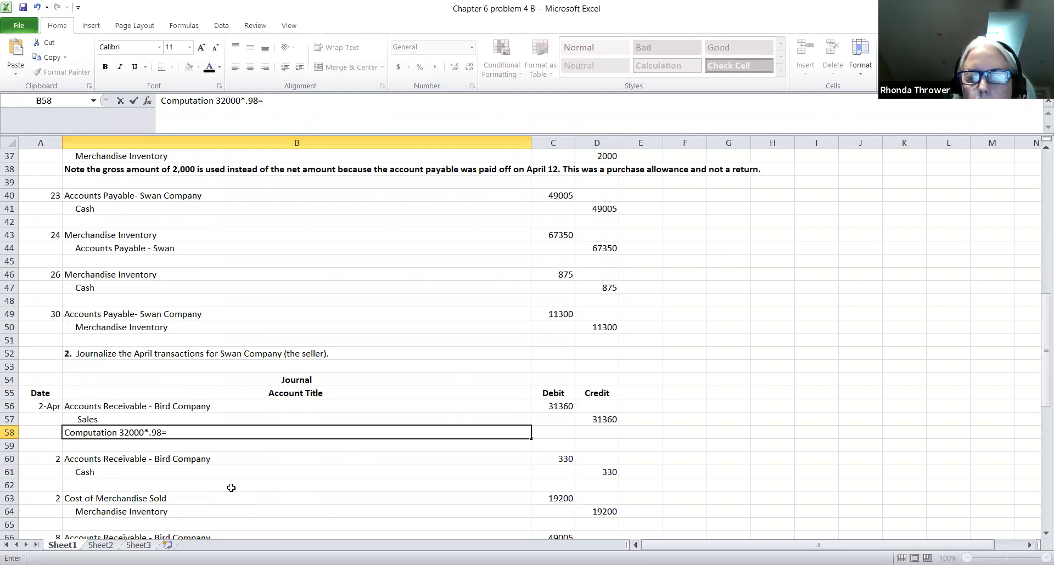
type("31")
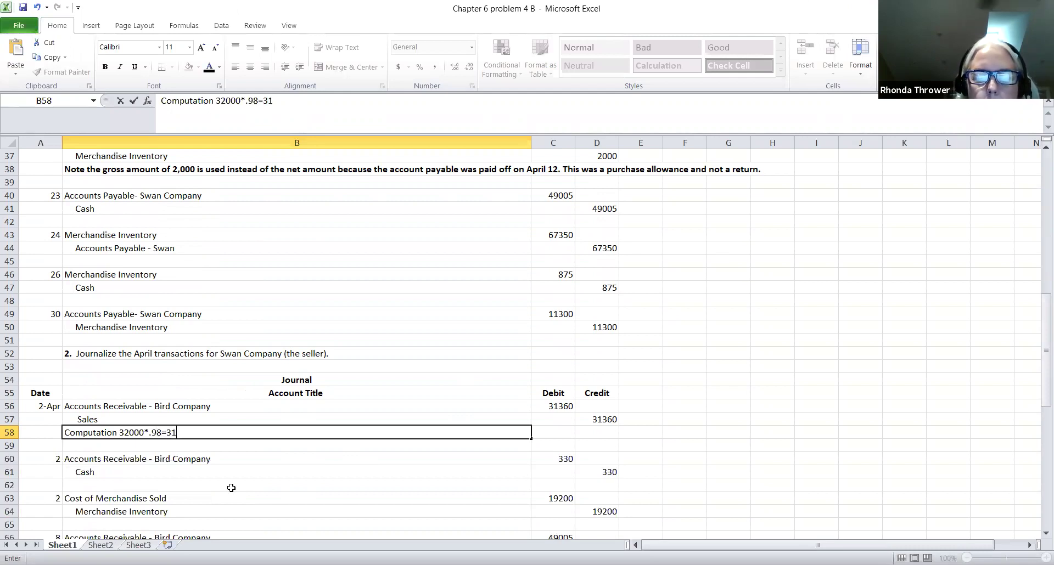
type("3")
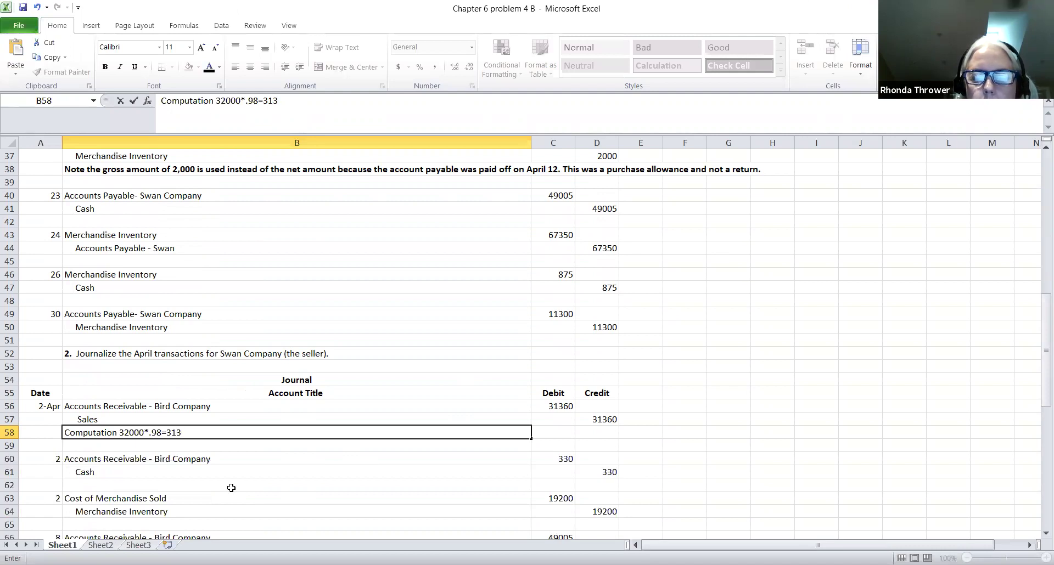
type("60")
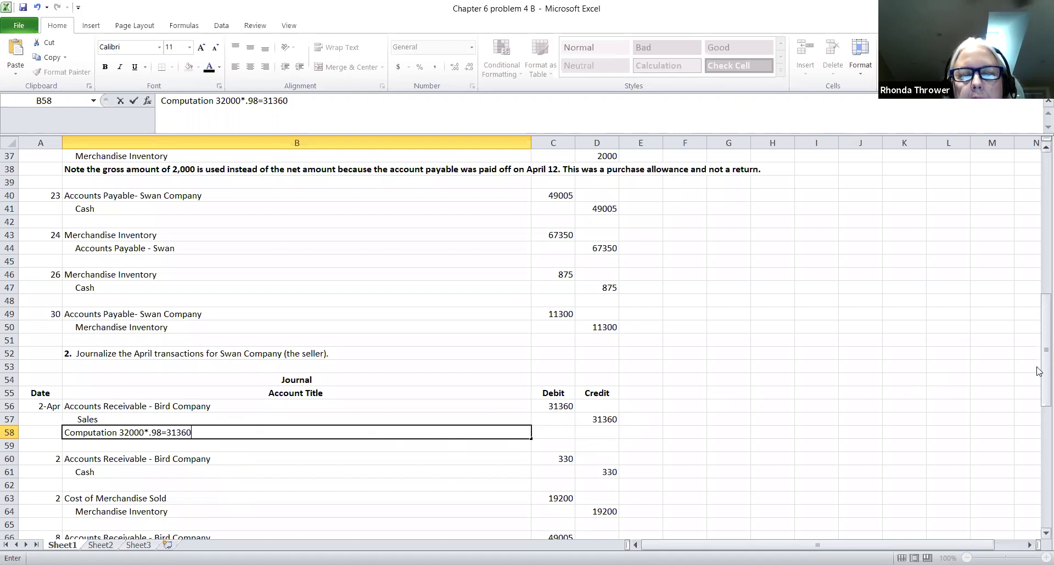
scroll(1039, 351, "up", 6)
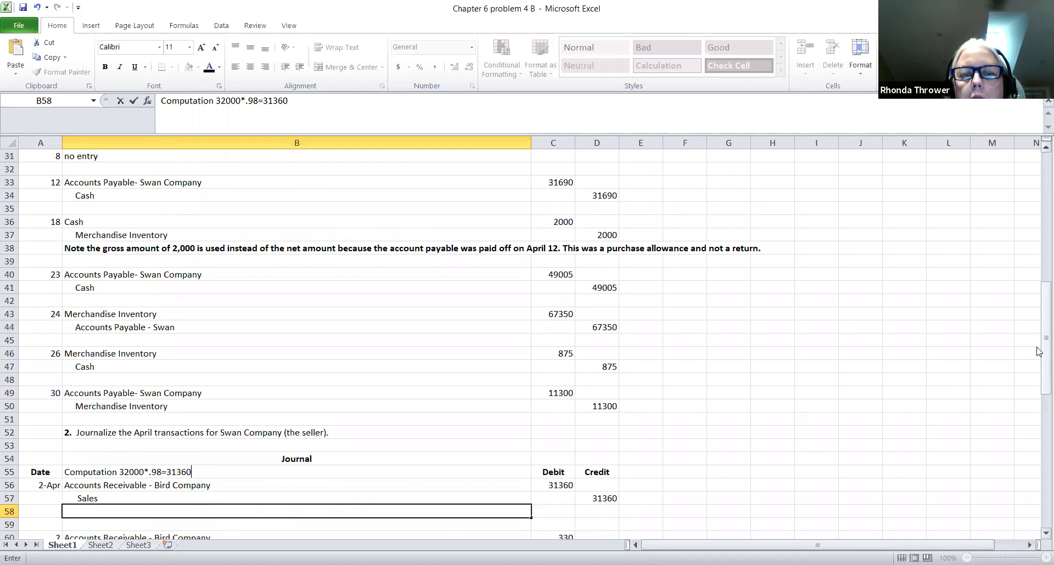
scroll(1039, 352, "up", 3)
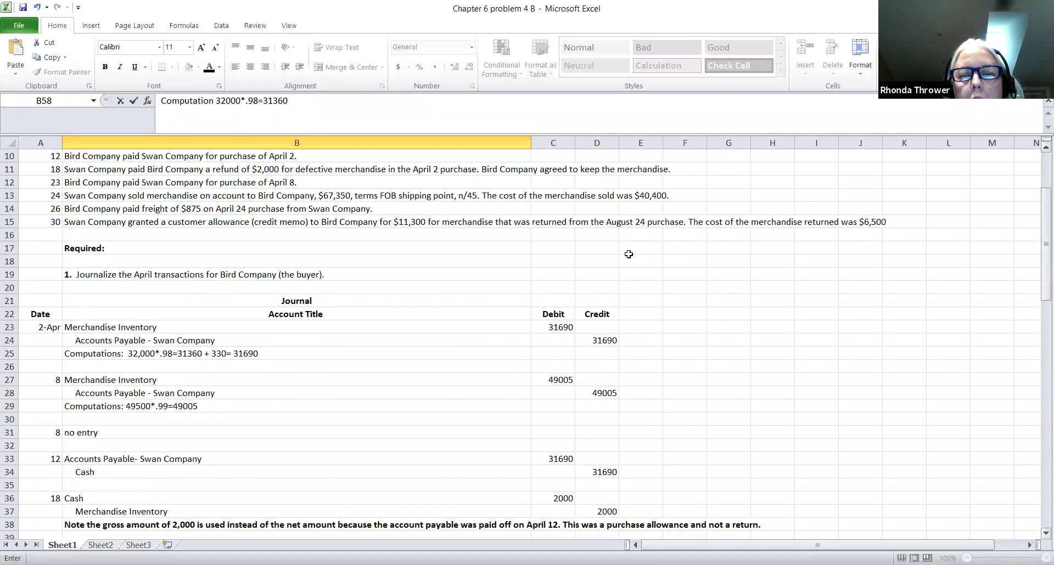
scroll(549, 246, "up", 3)
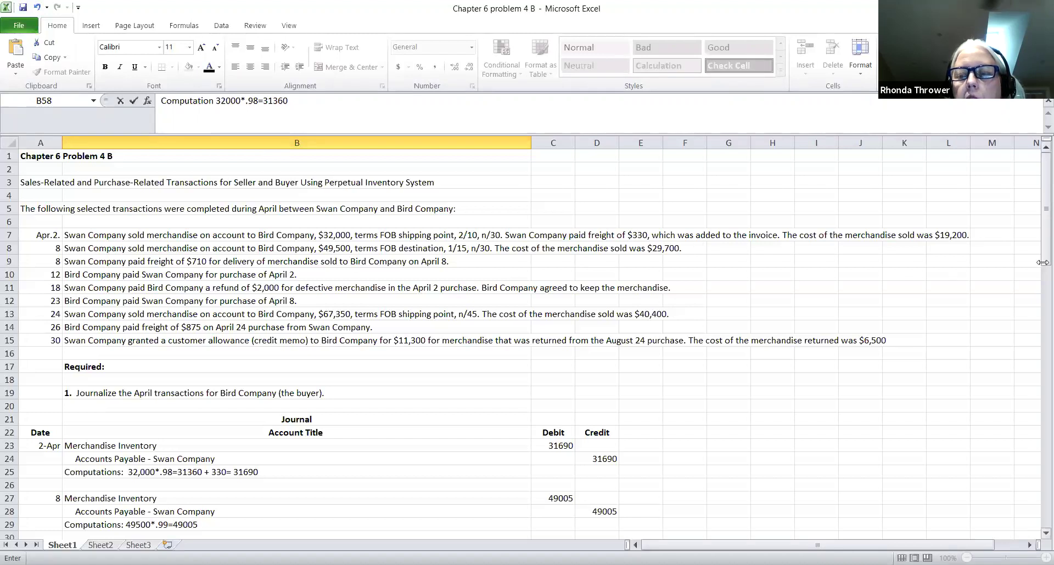
scroll(1037, 238, "down", 6)
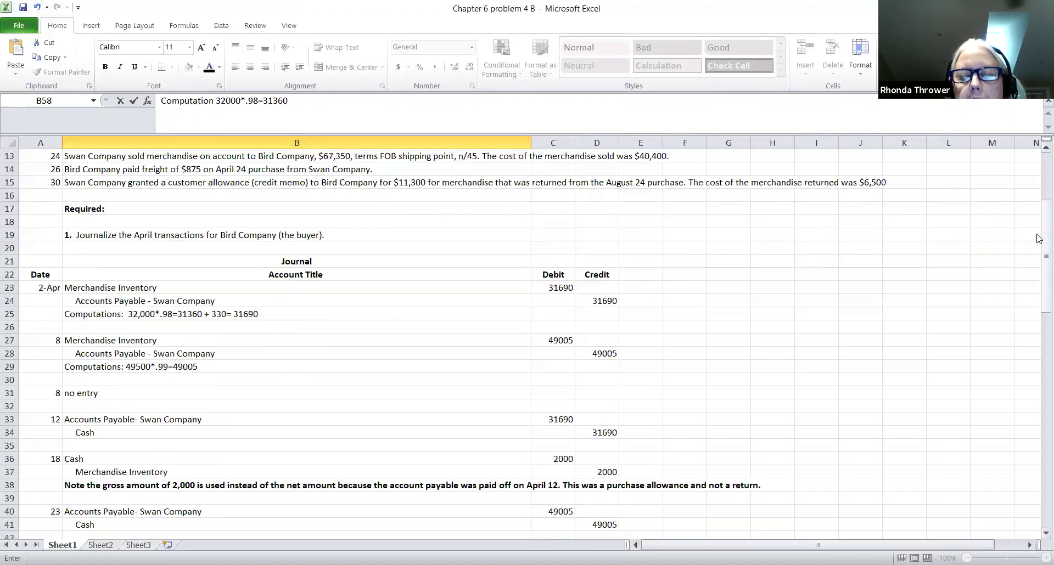
scroll(1037, 238, "down", 6)
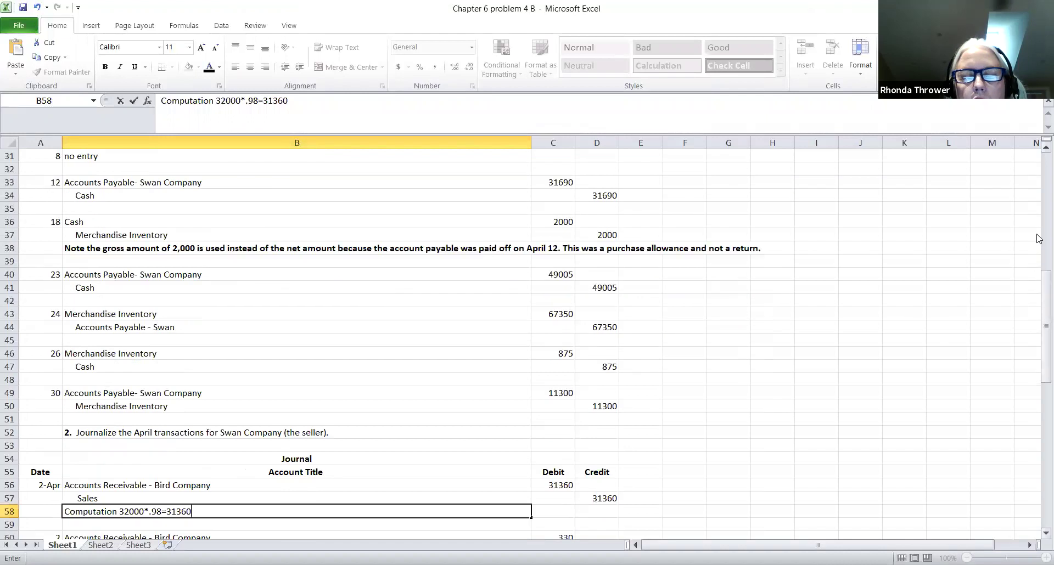
scroll(1039, 238, "down", 1)
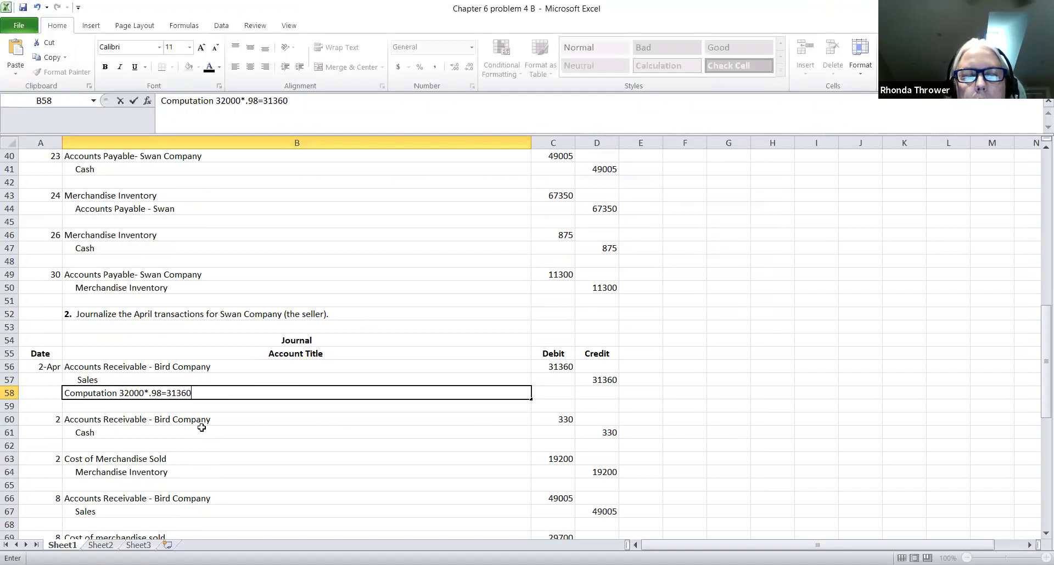
Step: Commit the B58 computation note and open the 330 freight receivable debit in row 60 for editing
left_click(115, 428)
left_click(116, 420)
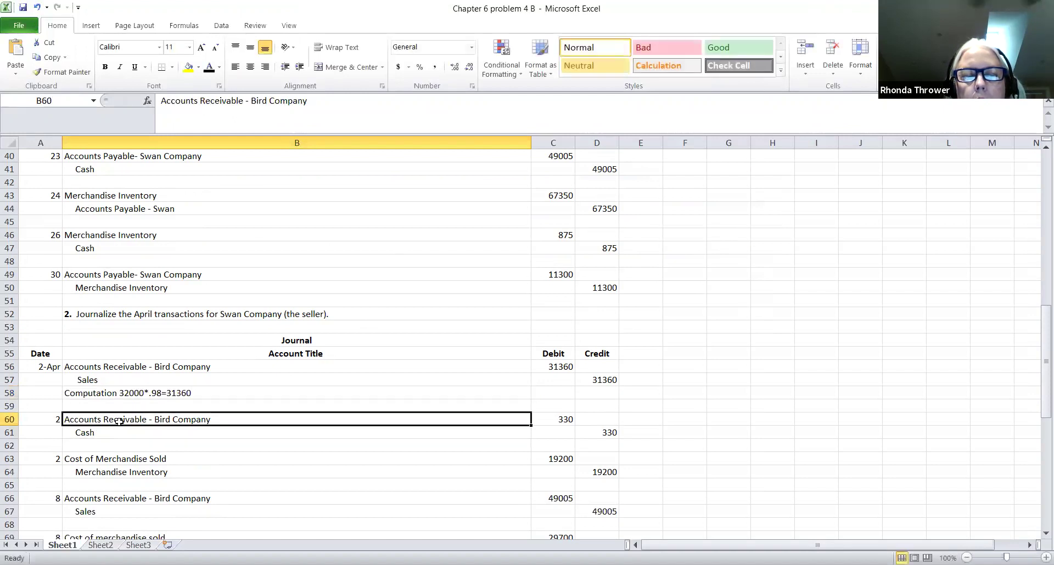
double_click(559, 420)
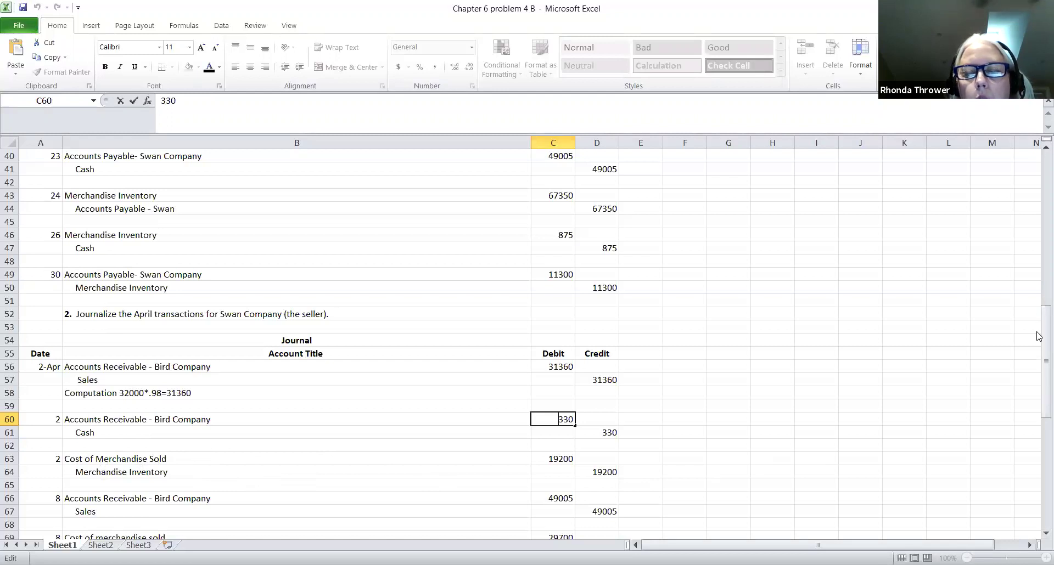
scroll(1039, 336, "up", 10)
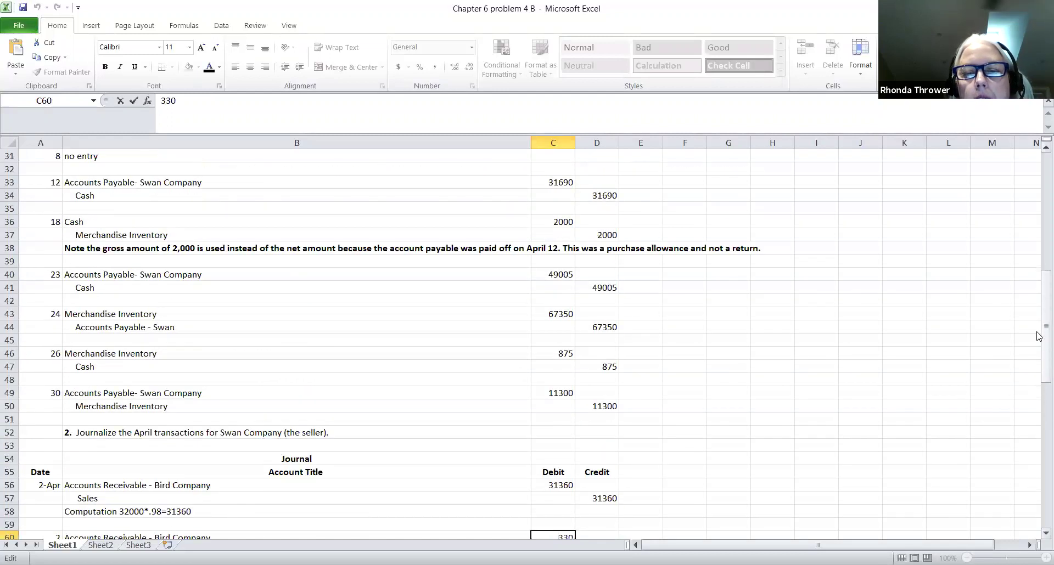
scroll(1039, 336, "up", 3)
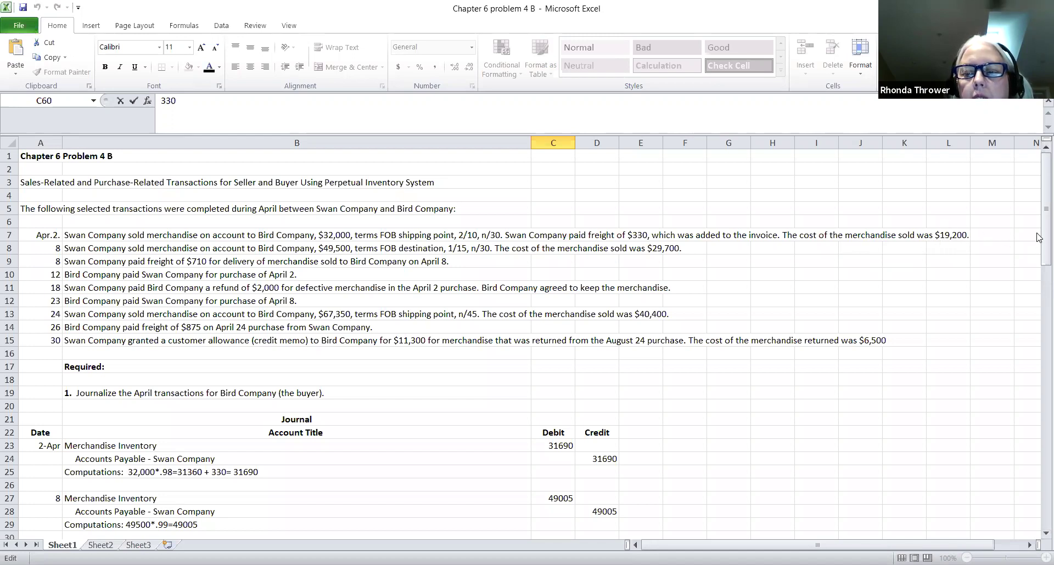
scroll(1037, 237, "down", 3)
scroll(1037, 237, "down", 5)
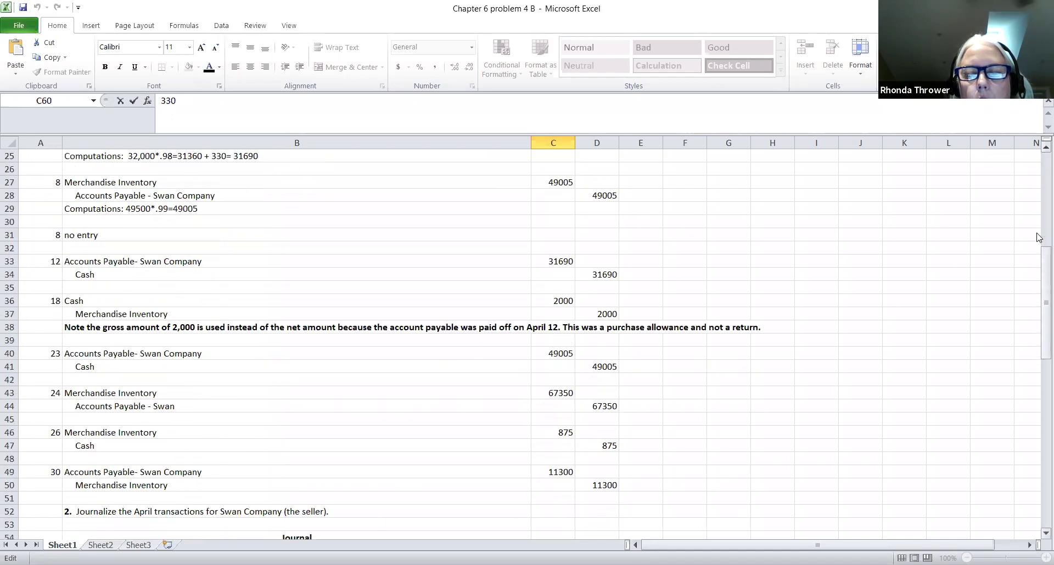
scroll(1038, 237, "down", 3)
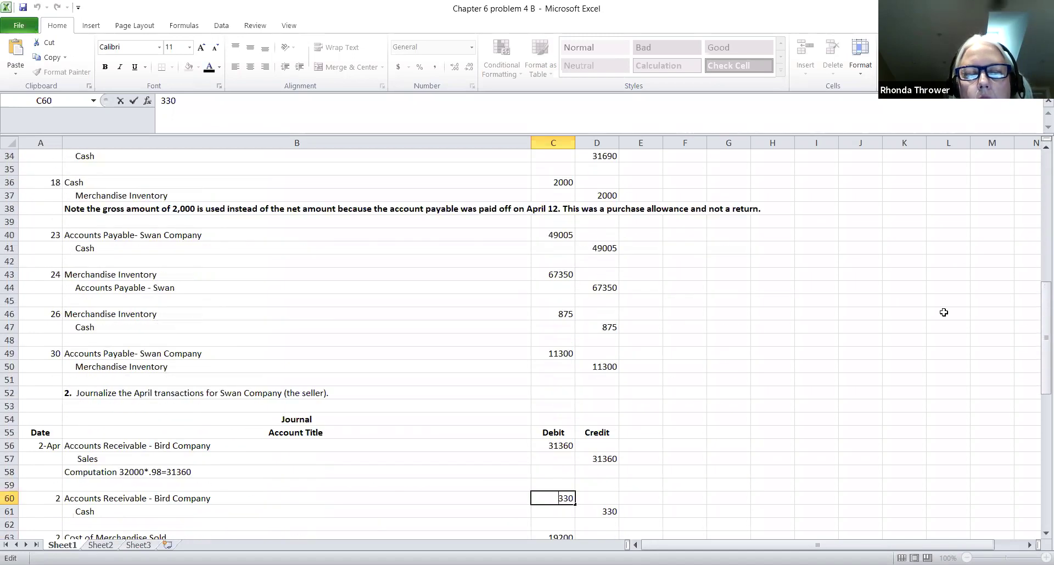
scroll(1041, 276, "down", 2)
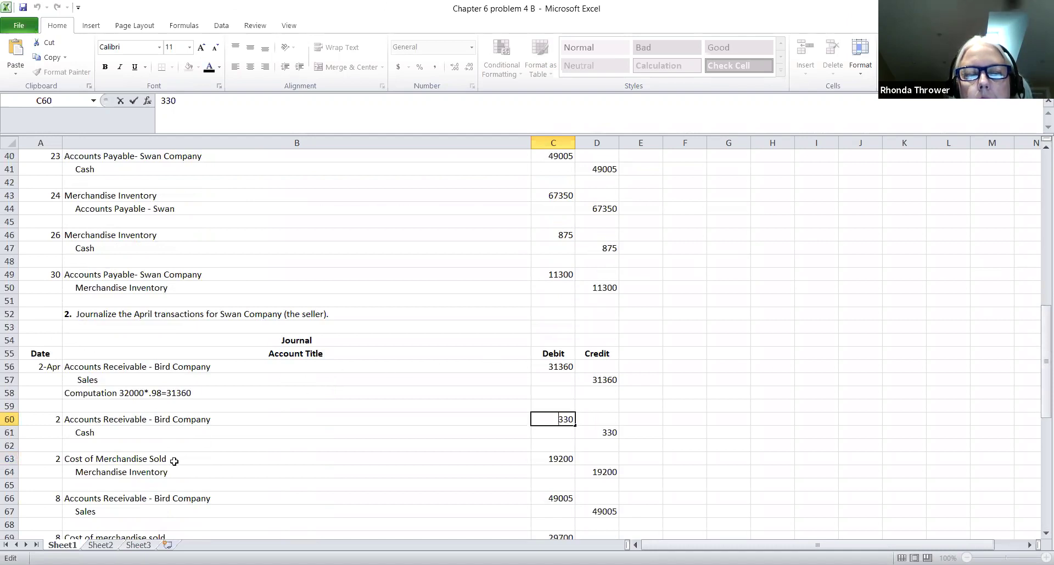
double_click(212, 456)
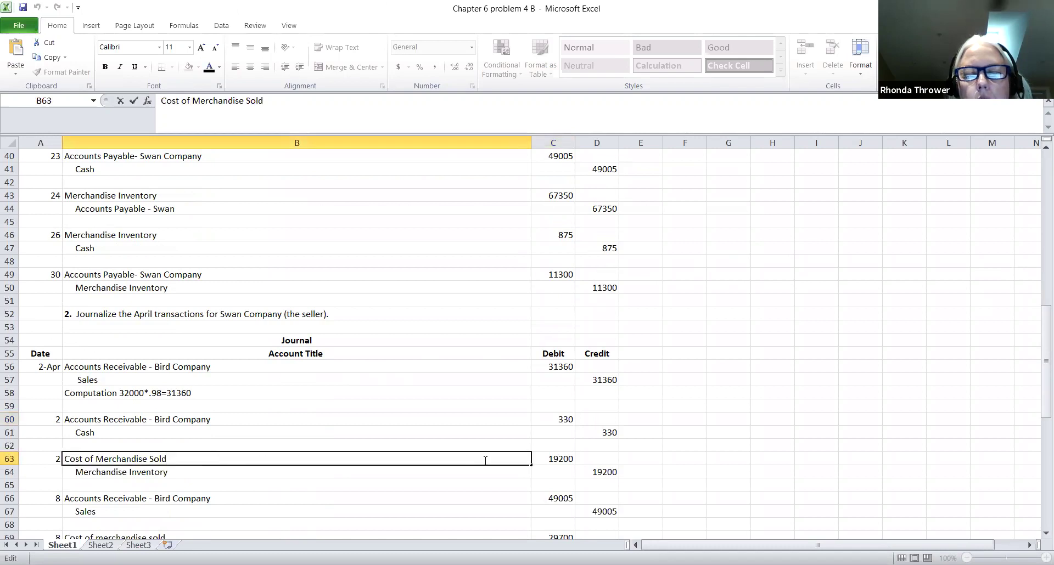
left_click(546, 461)
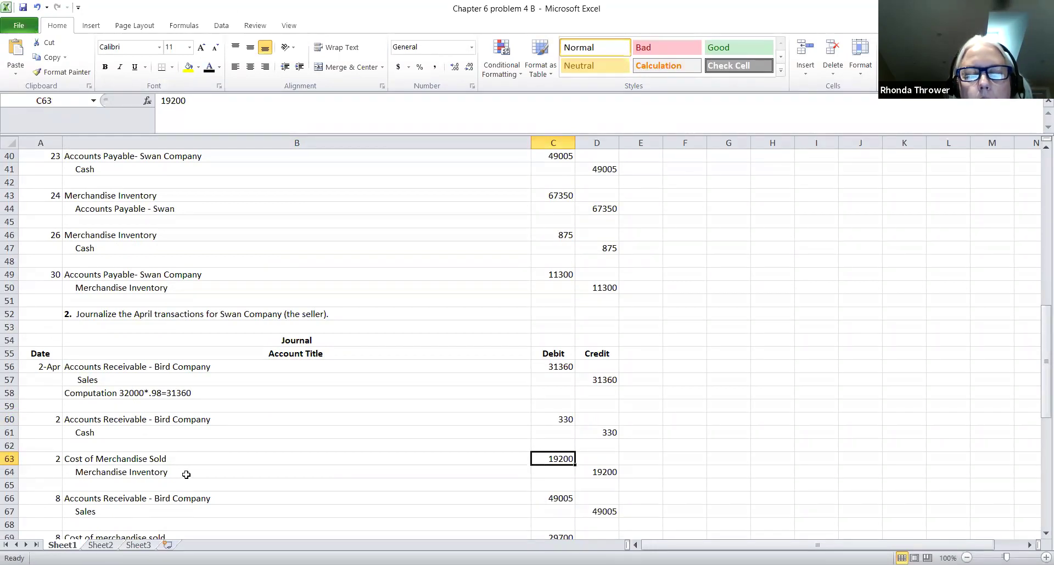
left_click(584, 475)
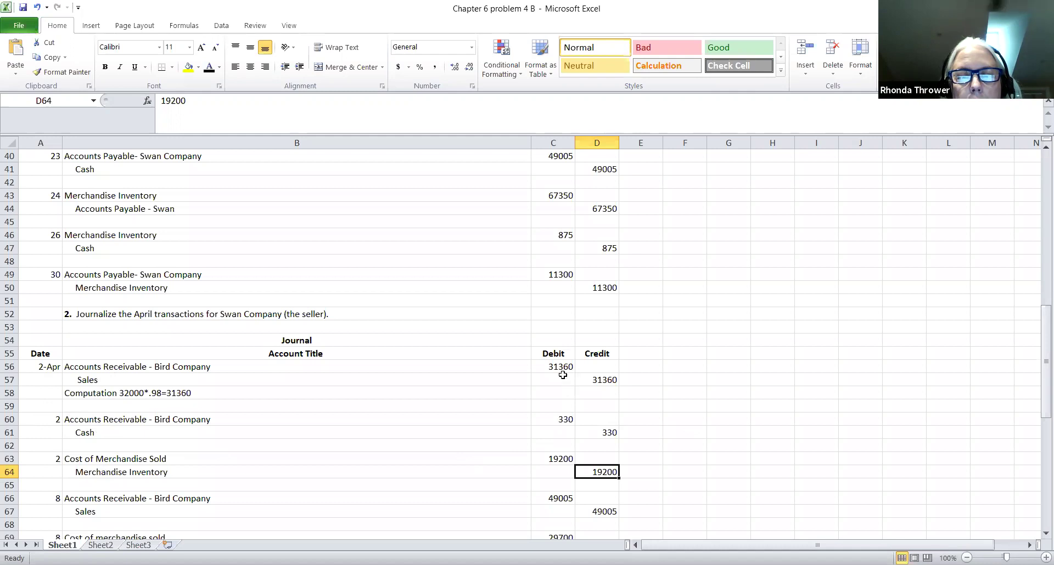
scroll(1038, 384, "up", 3)
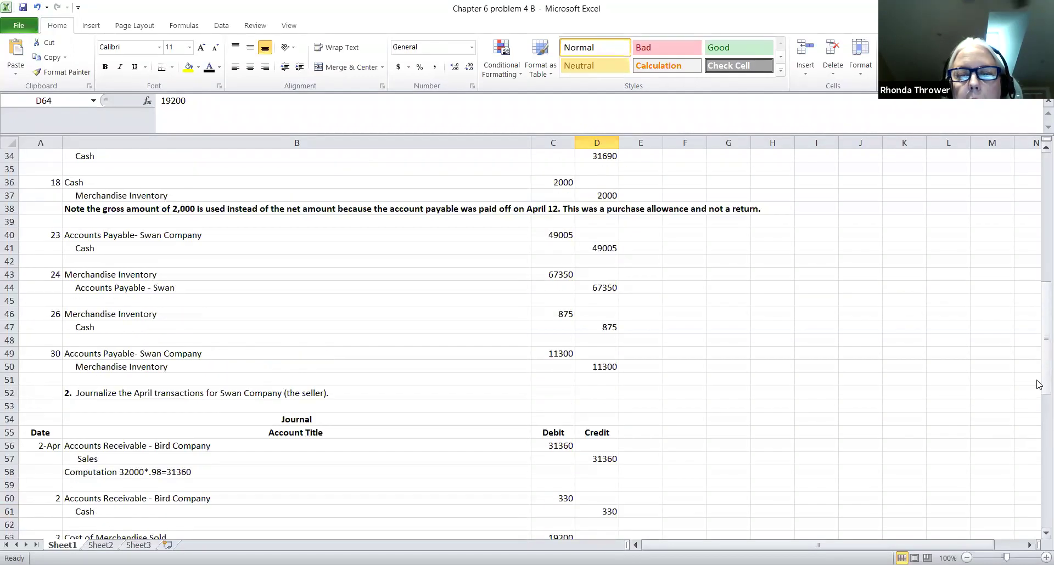
scroll(1038, 384, "up", 5)
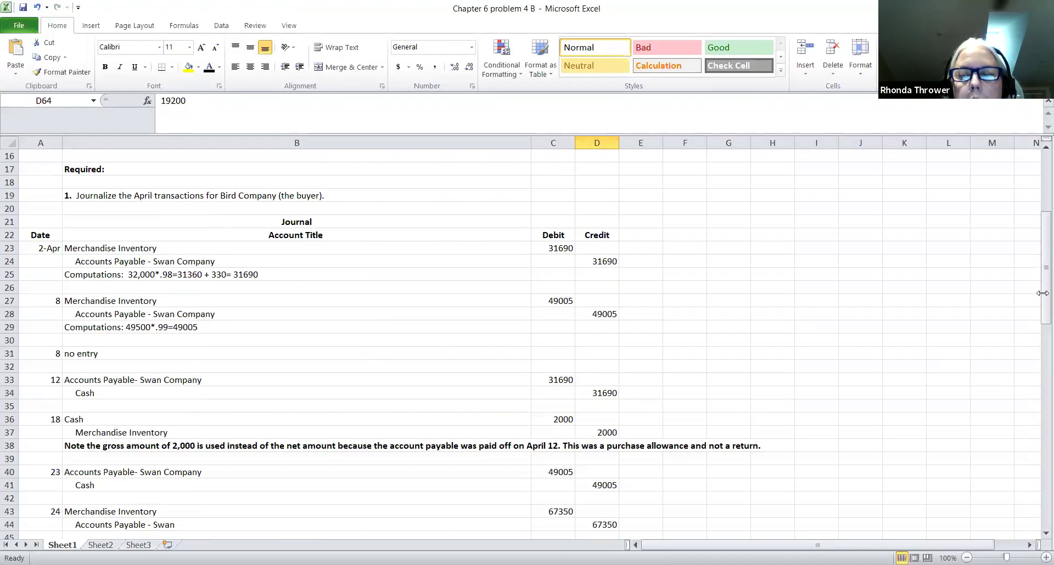
scroll(1041, 286, "down", 4)
scroll(1042, 286, "down", 5)
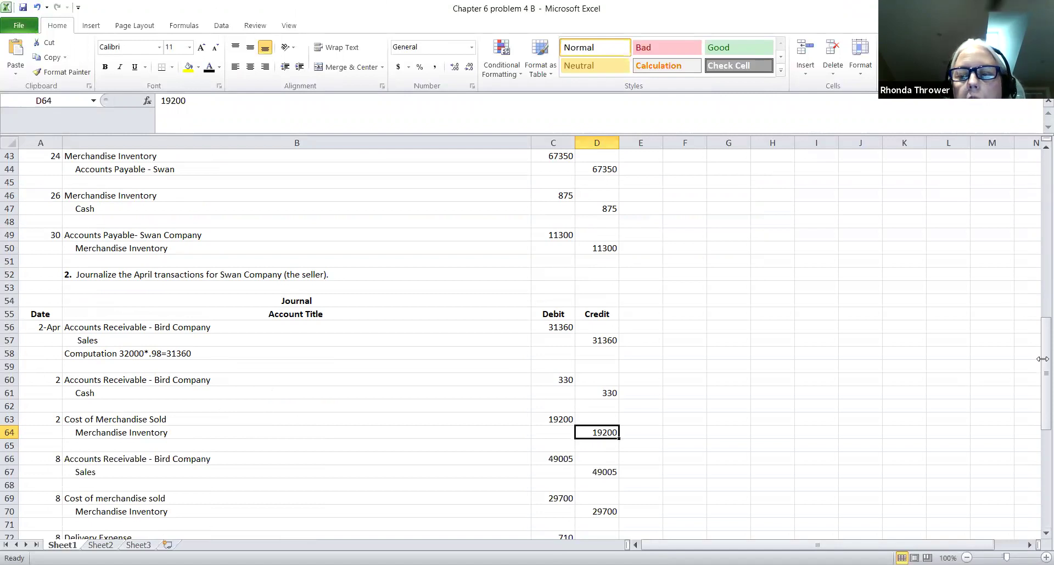
scroll(1039, 365, "up", 2)
scroll(1039, 365, "up", 9)
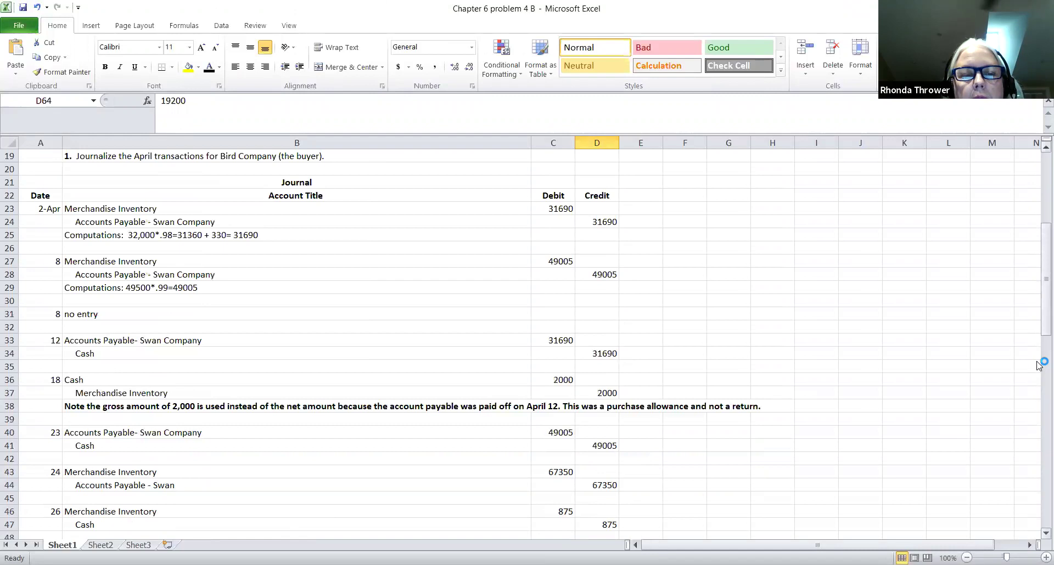
scroll(1039, 364, "up", 2)
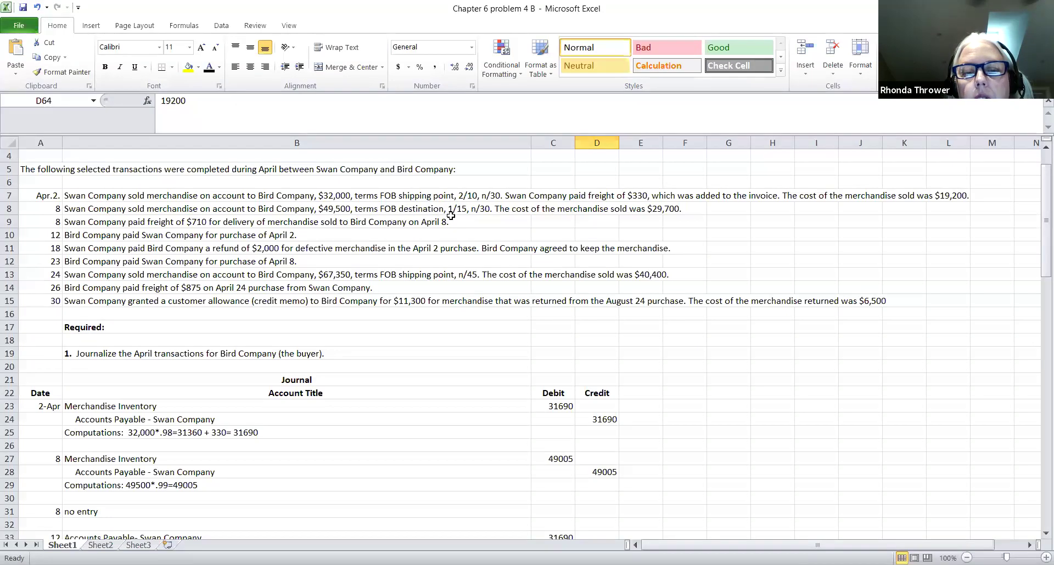
scroll(1040, 208, "down", 3)
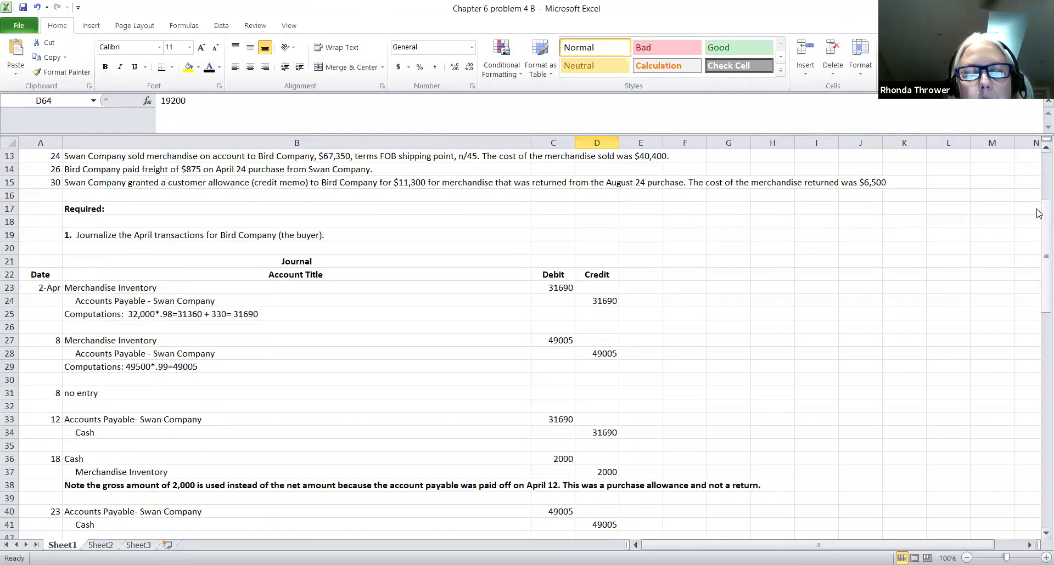
scroll(1039, 213, "down", 1)
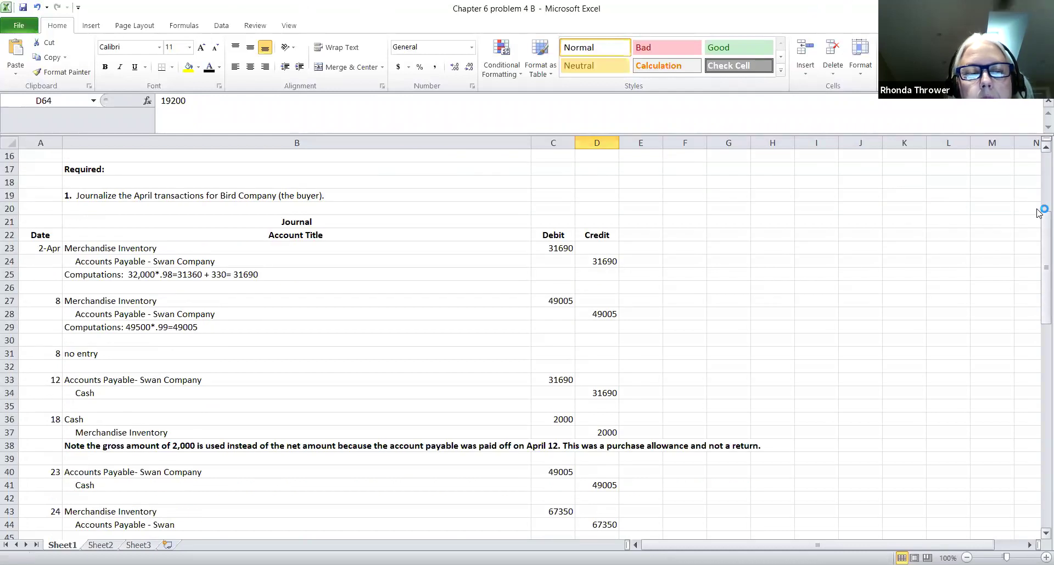
scroll(1039, 213, "down", 9)
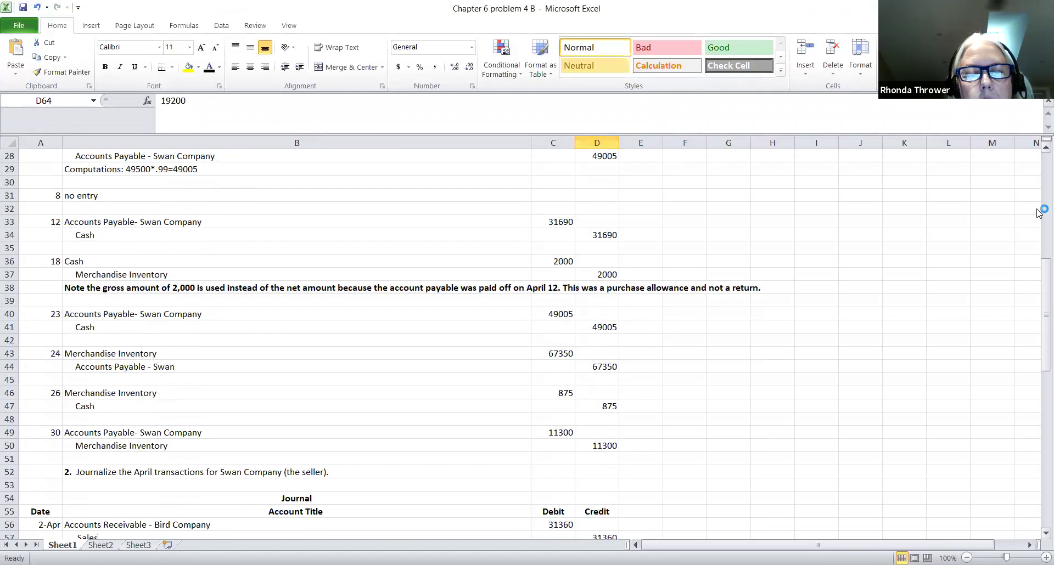
scroll(1039, 213, "down", 2)
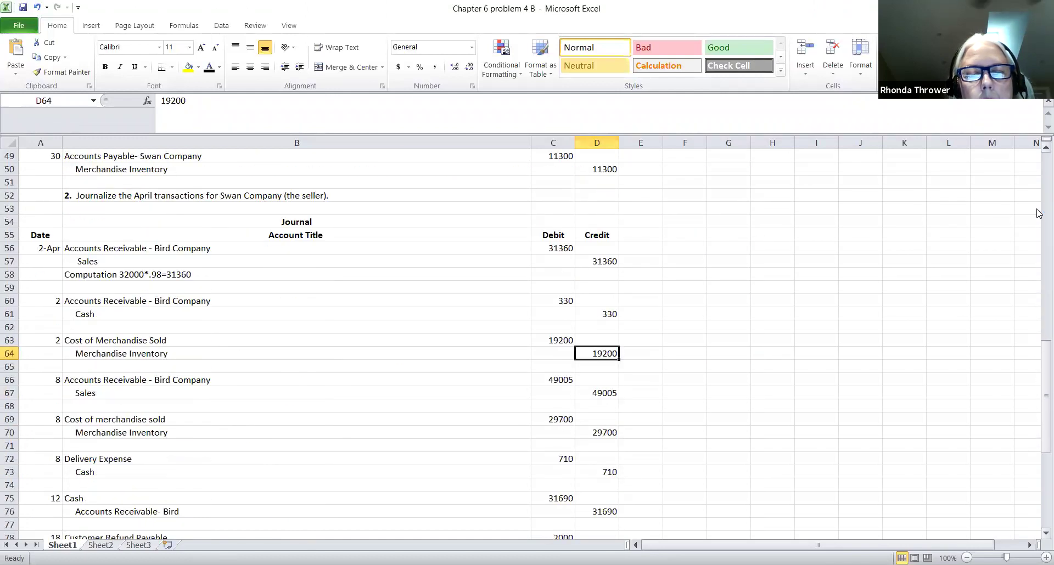
scroll(1039, 213, "down", 1)
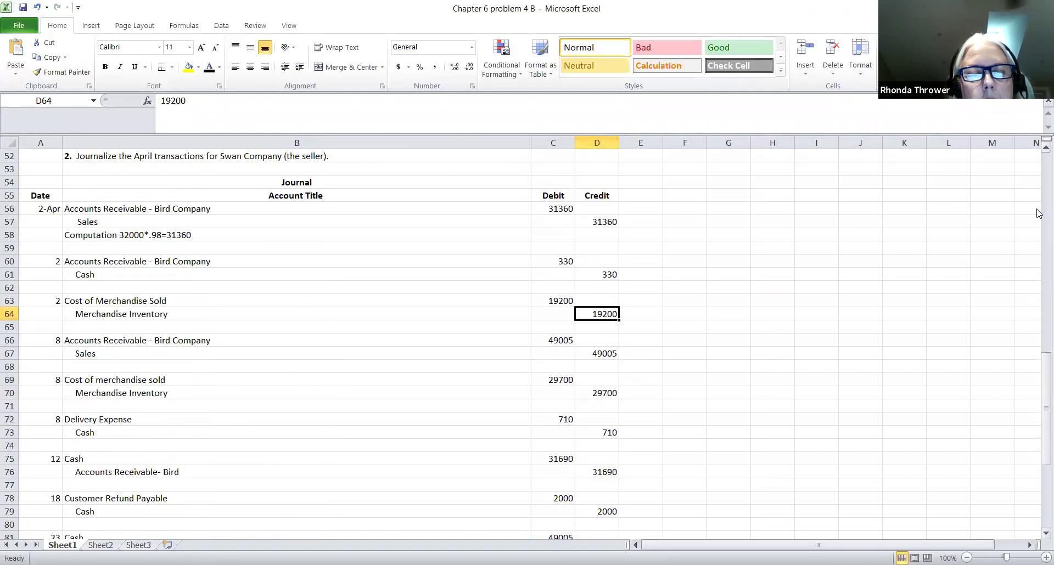
left_click(139, 345)
left_click(139, 351)
left_click(142, 341)
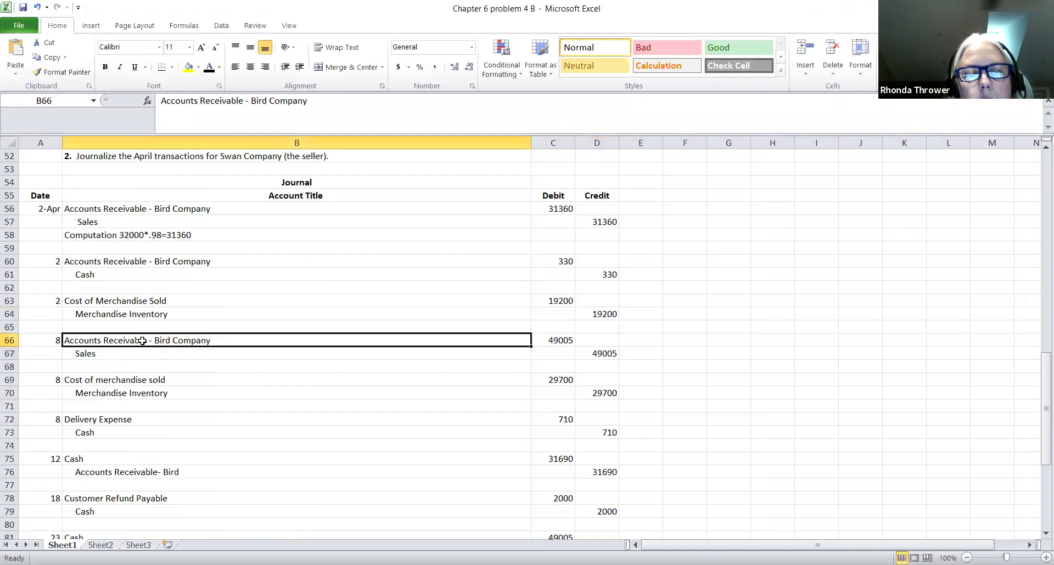
left_click(550, 342)
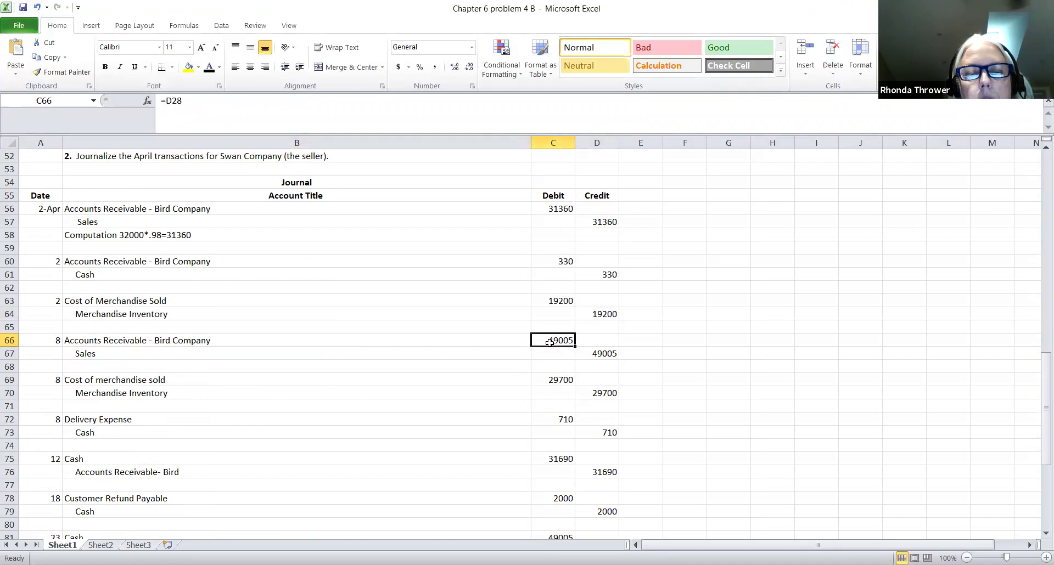
left_click(147, 357)
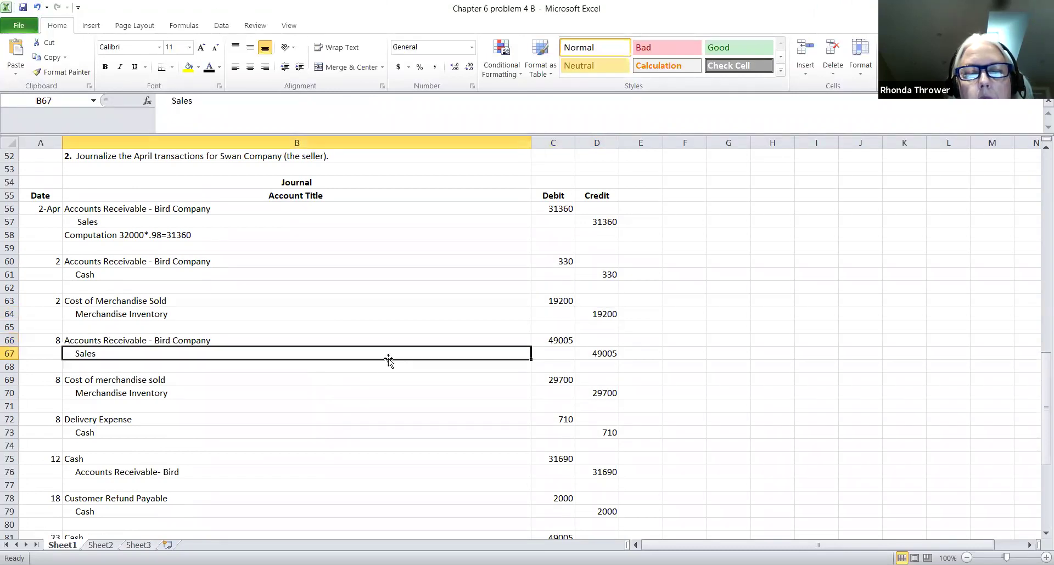
left_click(585, 357)
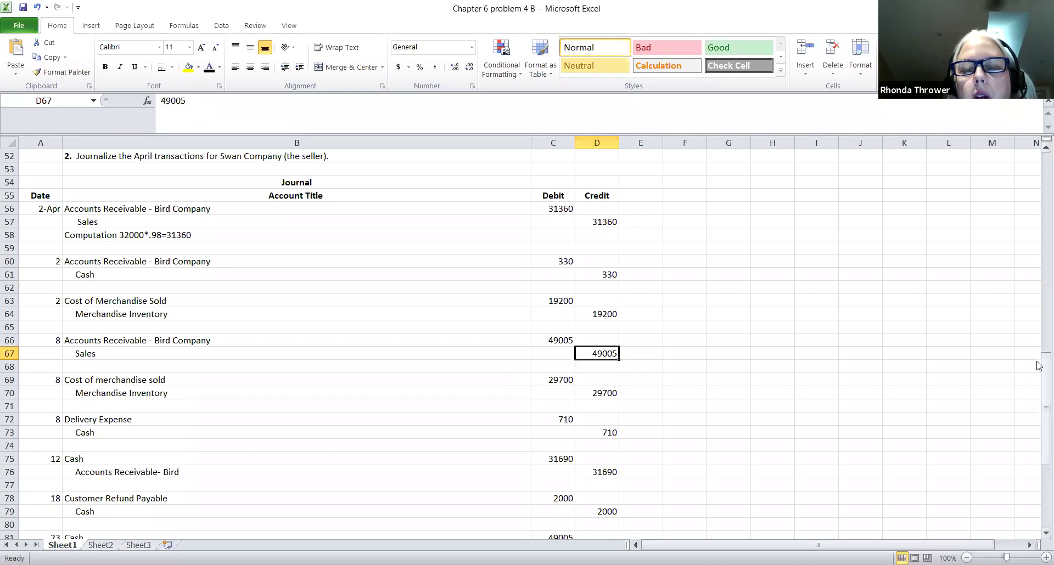
scroll(1039, 366, "up", 11)
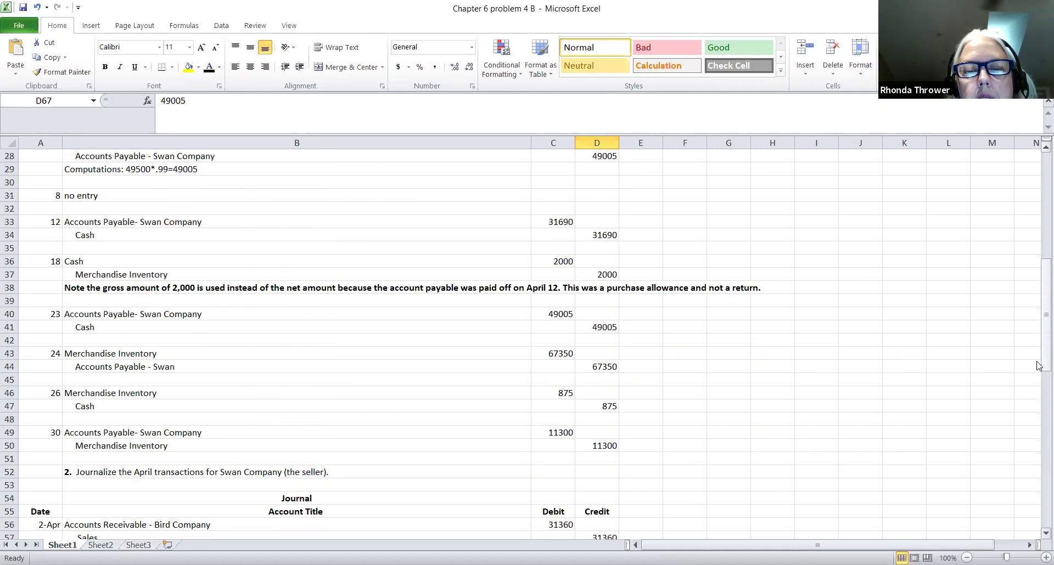
scroll(1038, 366, "up", 6)
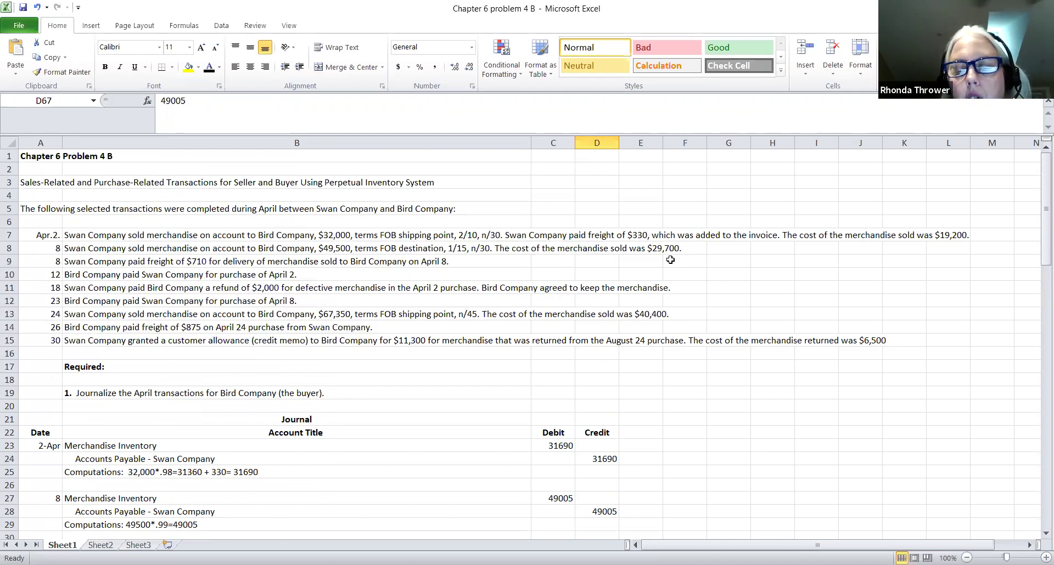
scroll(1037, 227, "down", 2)
scroll(1037, 226, "down", 9)
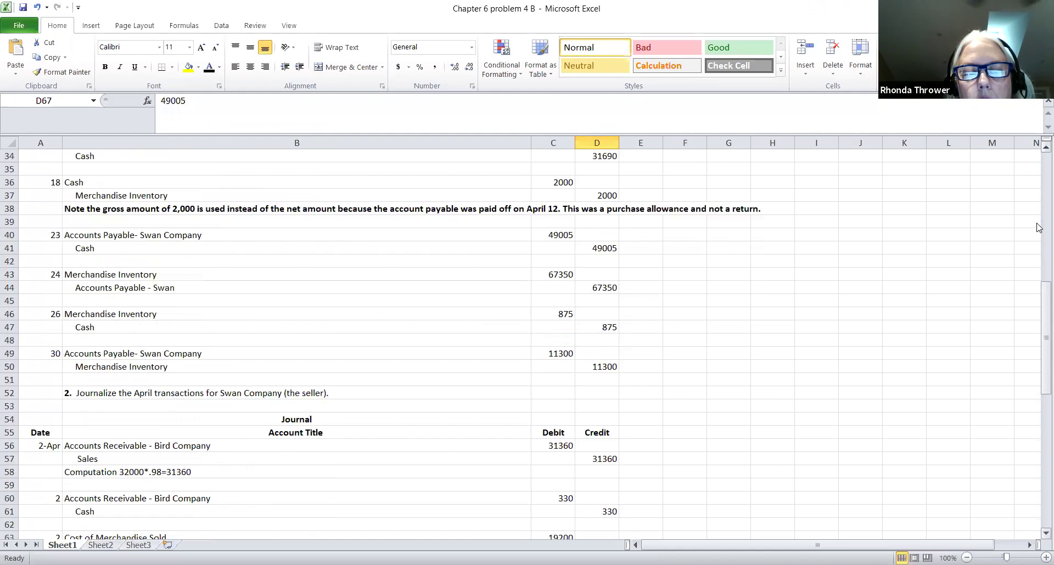
scroll(1038, 228, "down", 3)
scroll(1038, 228, "down", 2)
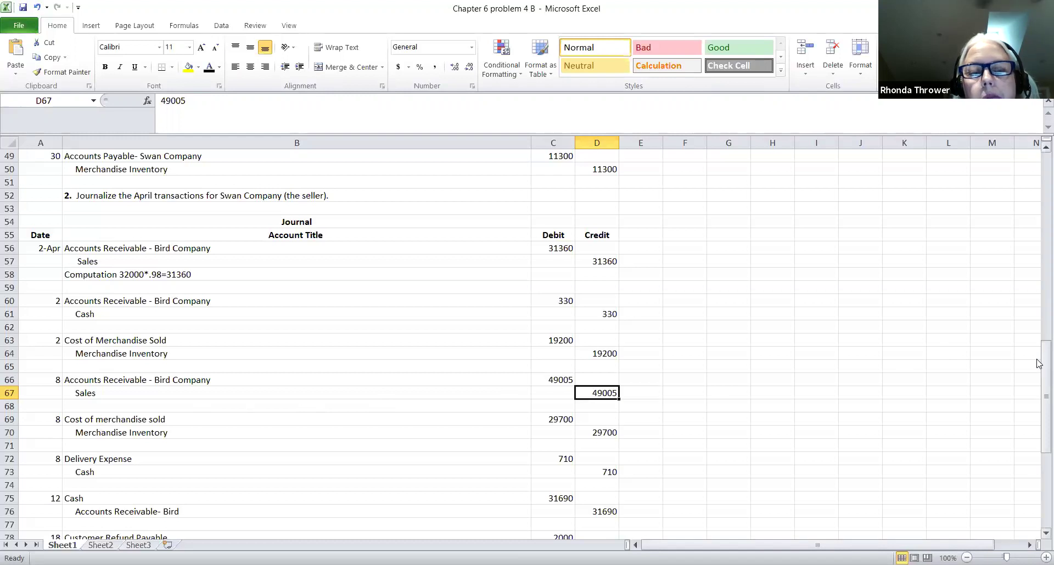
scroll(1039, 364, "up", 6)
scroll(1039, 364, "up", 6)
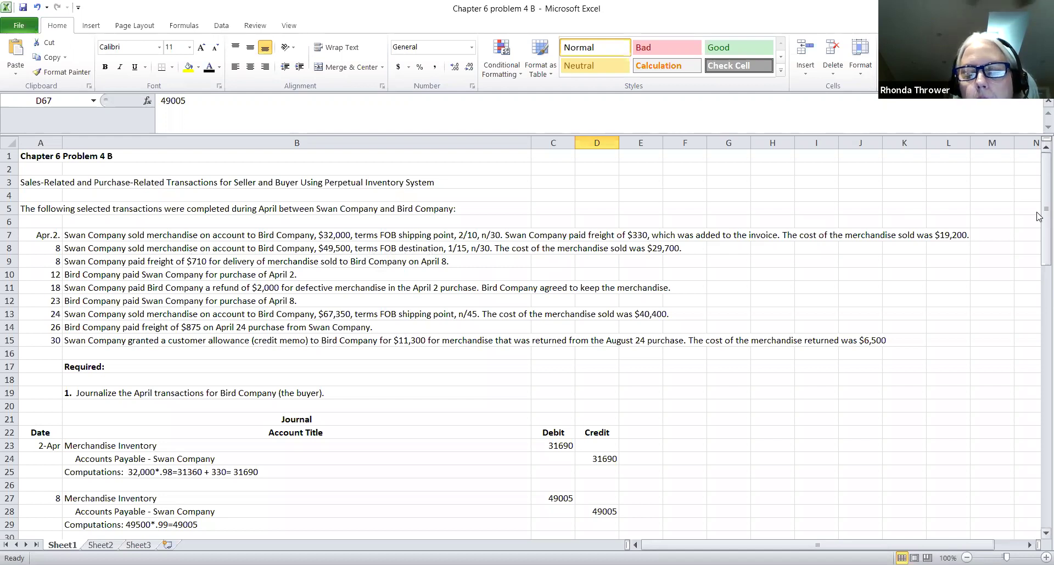
scroll(1039, 218, "down", 4)
scroll(1038, 216, "down", 5)
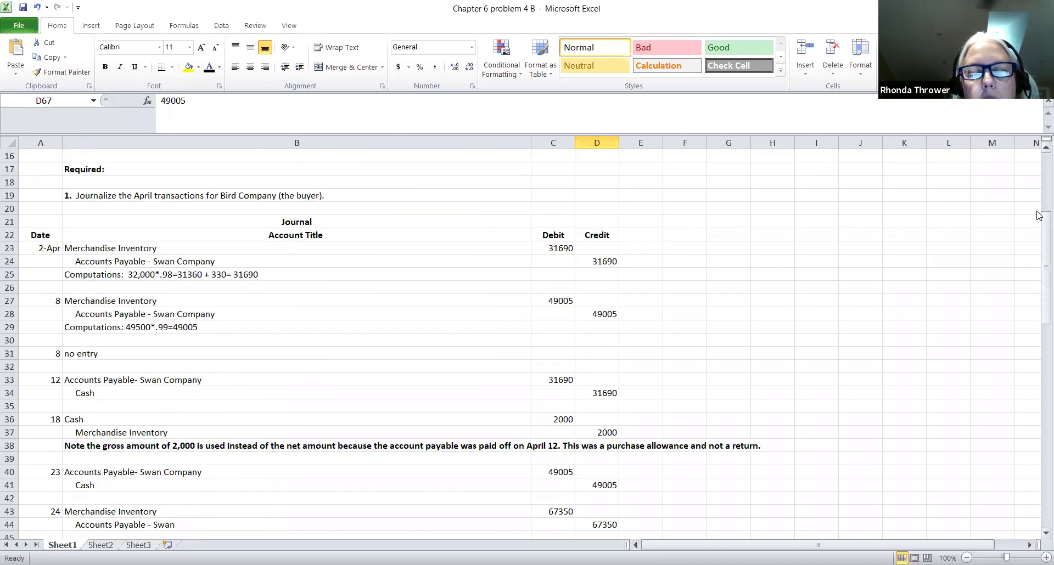
scroll(1039, 215, "down", 2)
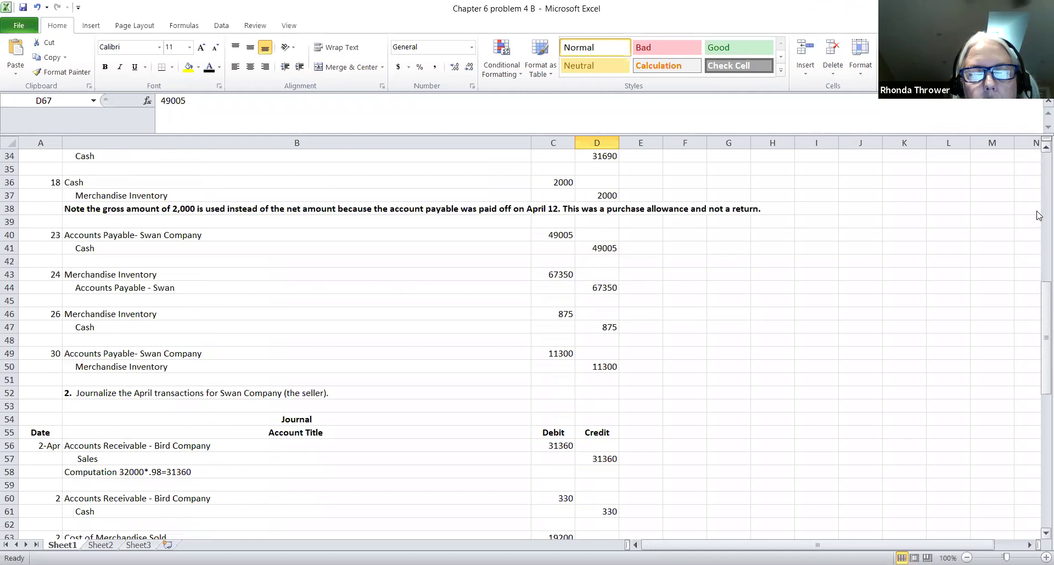
scroll(1039, 216, "down", 5)
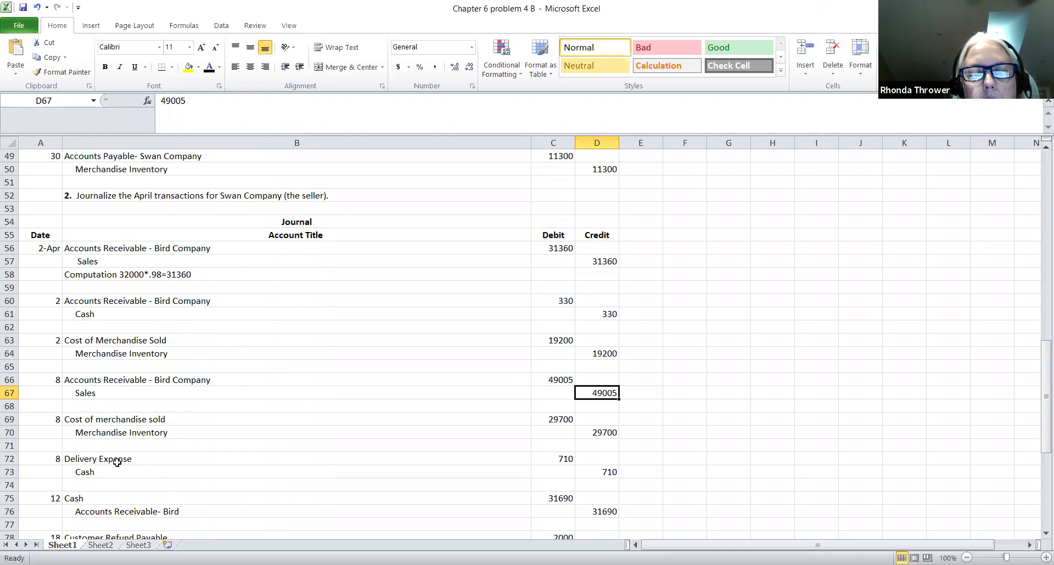
left_click(555, 459)
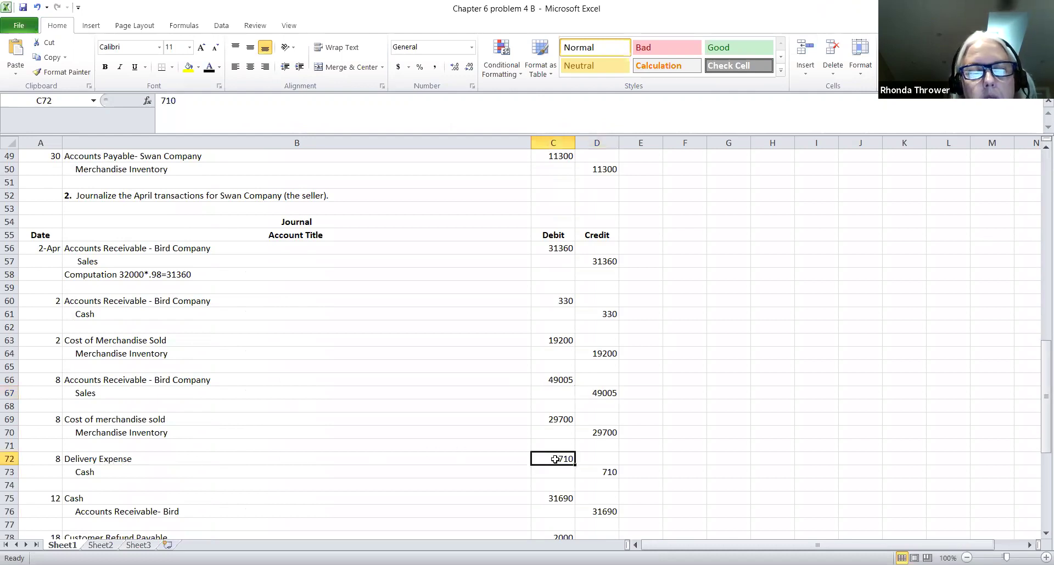
left_click(122, 472)
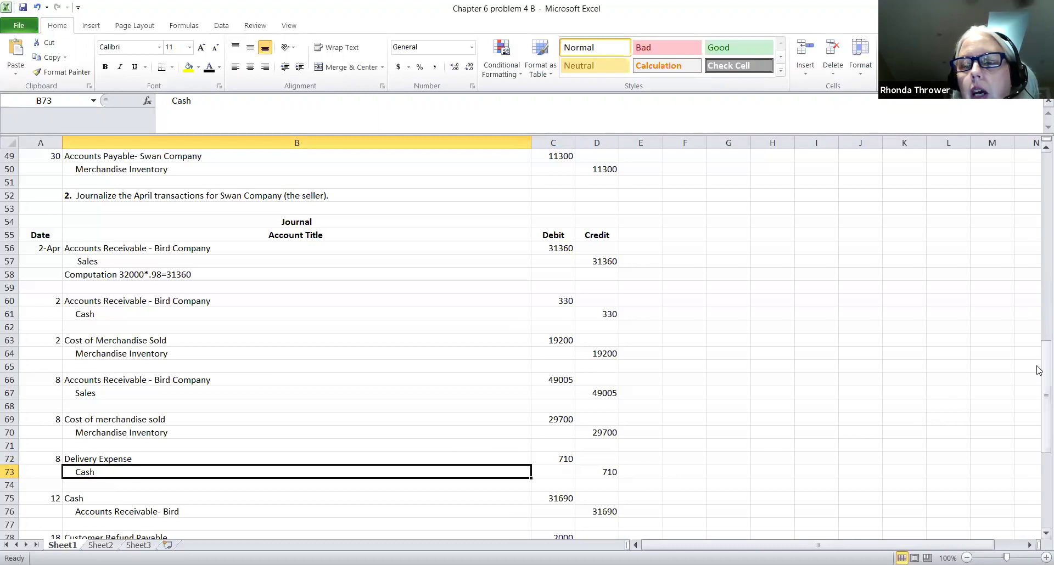
scroll(1037, 368, "up", 2)
scroll(1039, 371, "up", 9)
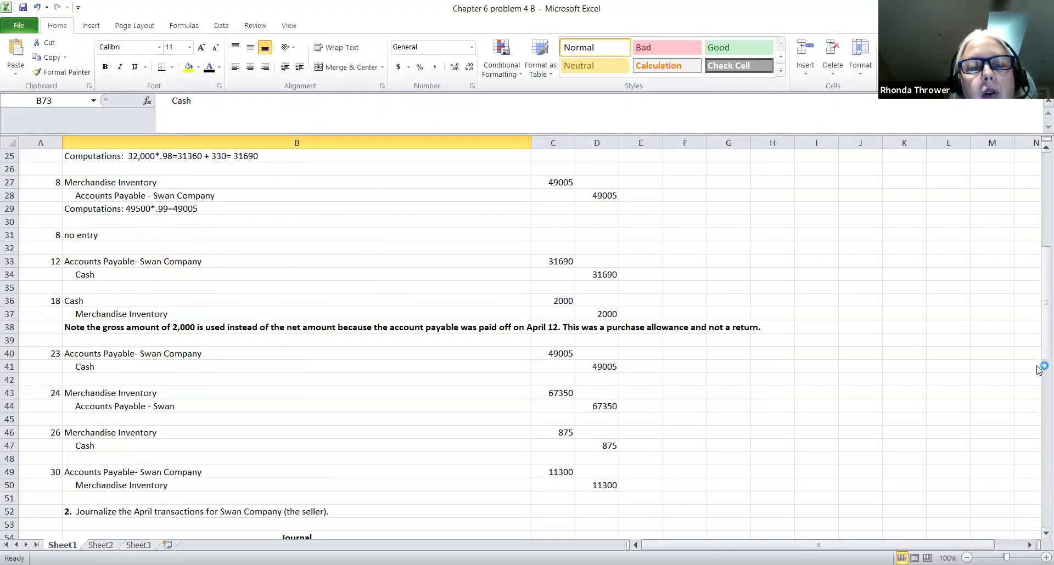
scroll(1039, 369, "up", 5)
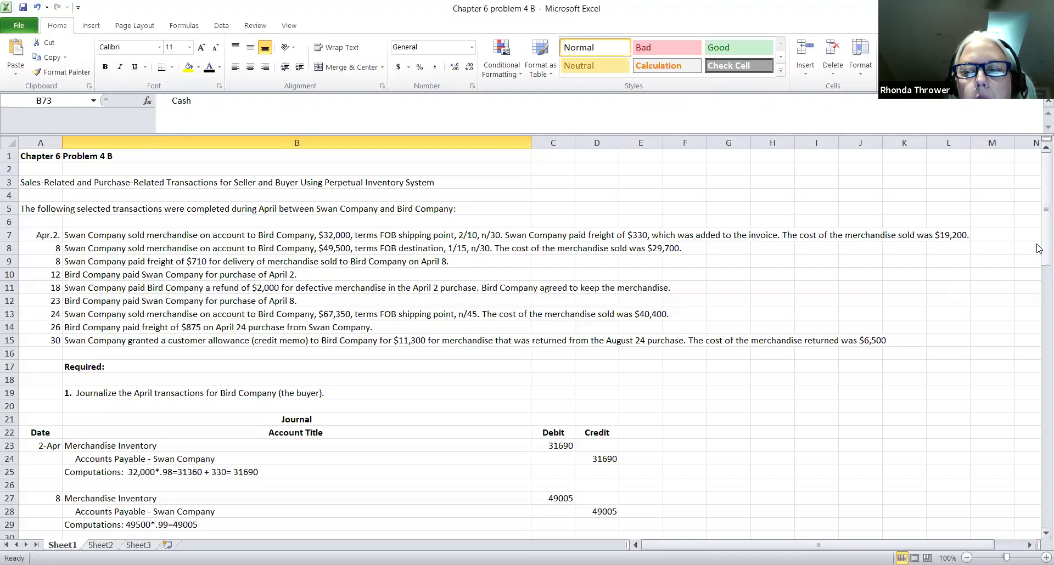
scroll(1037, 248, "down", 5)
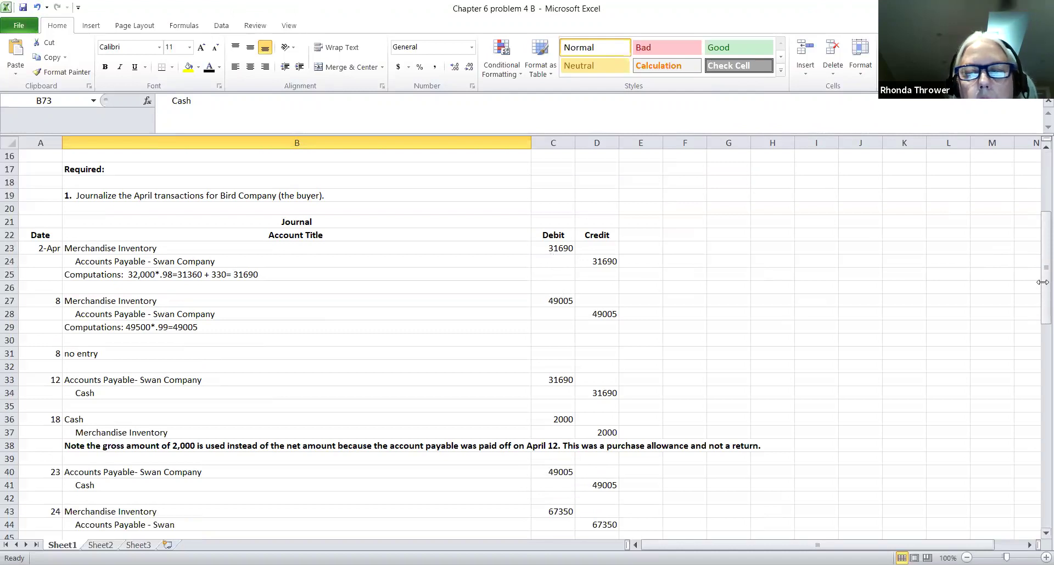
scroll(1042, 280, "down", 4)
scroll(1043, 280, "down", 6)
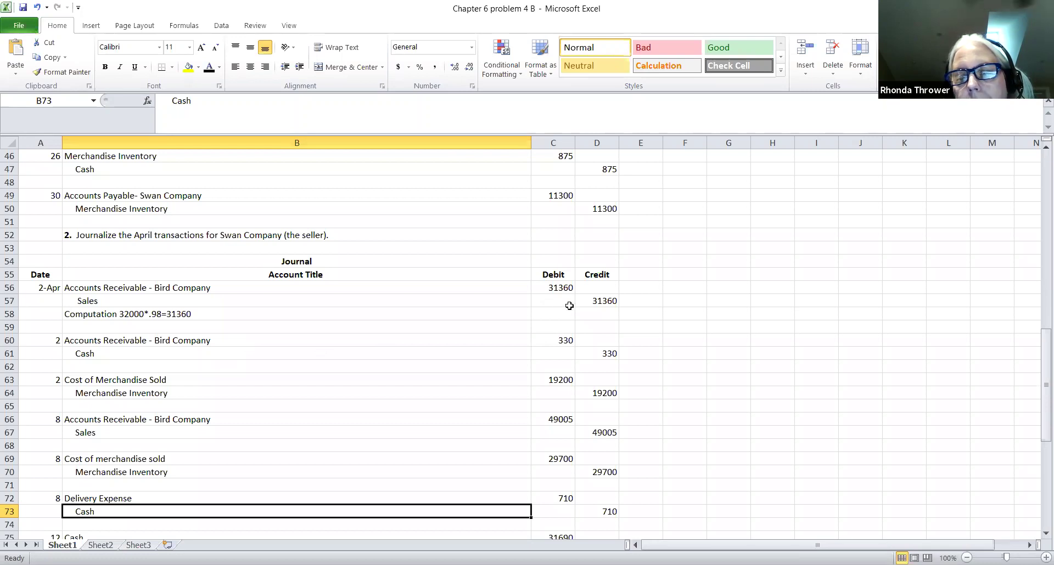
scroll(1039, 346, "down", 4)
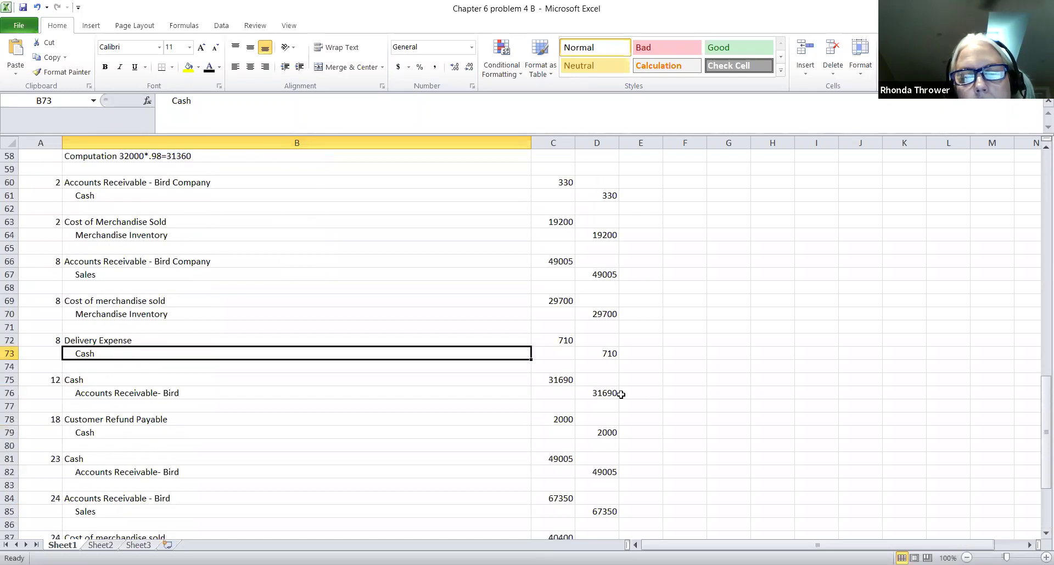
left_click(91, 384)
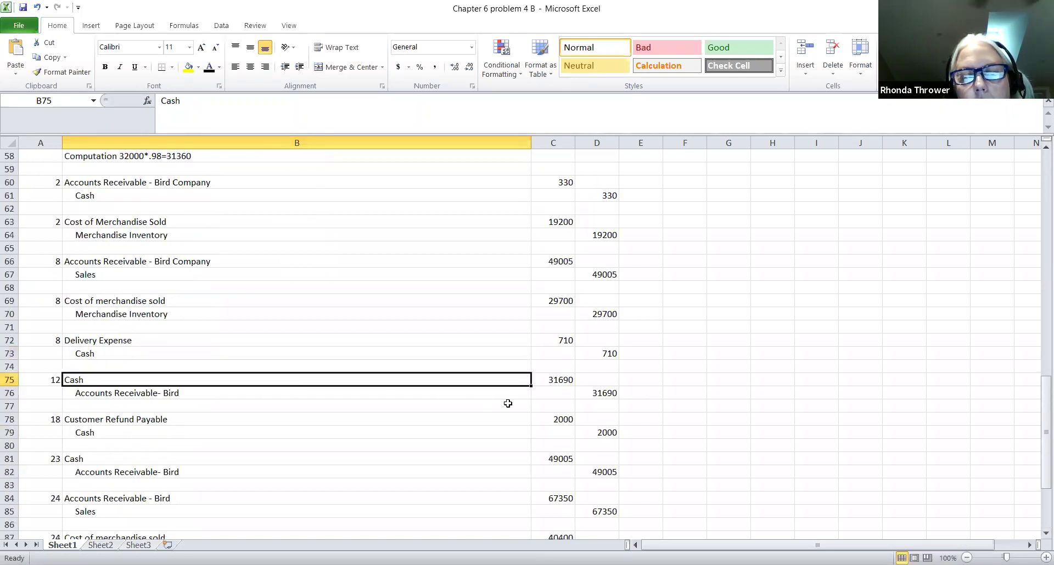
left_click(551, 381)
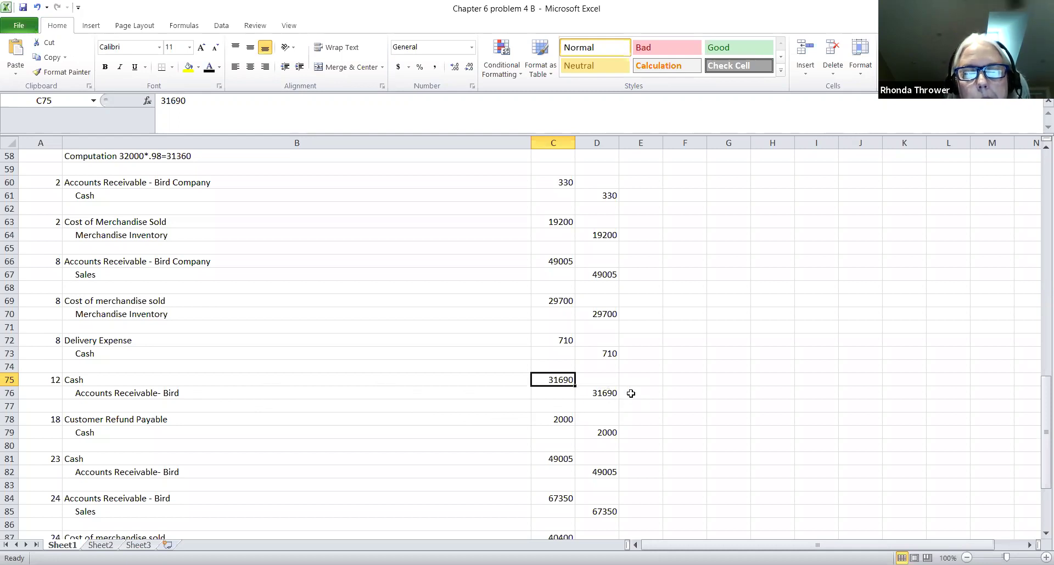
scroll(1039, 384, "up", 2)
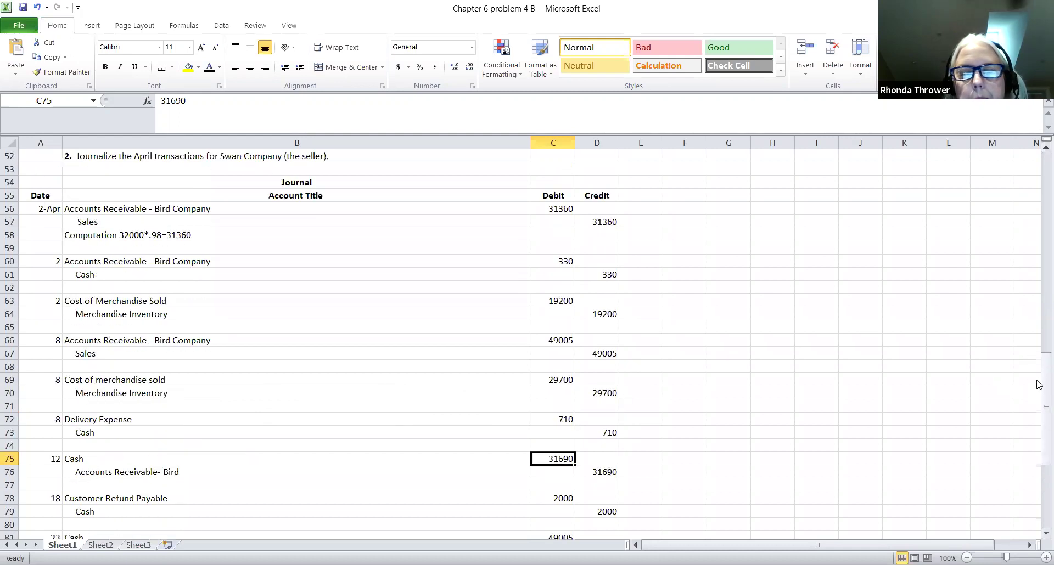
scroll(1039, 384, "up", 10)
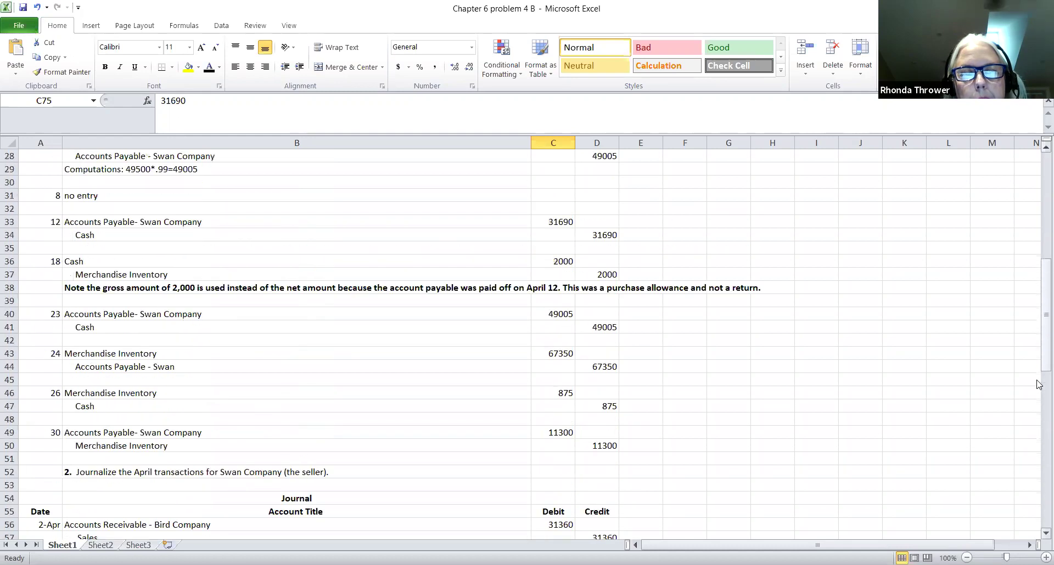
scroll(1039, 384, "up", 2)
scroll(425, 304, "up", 2)
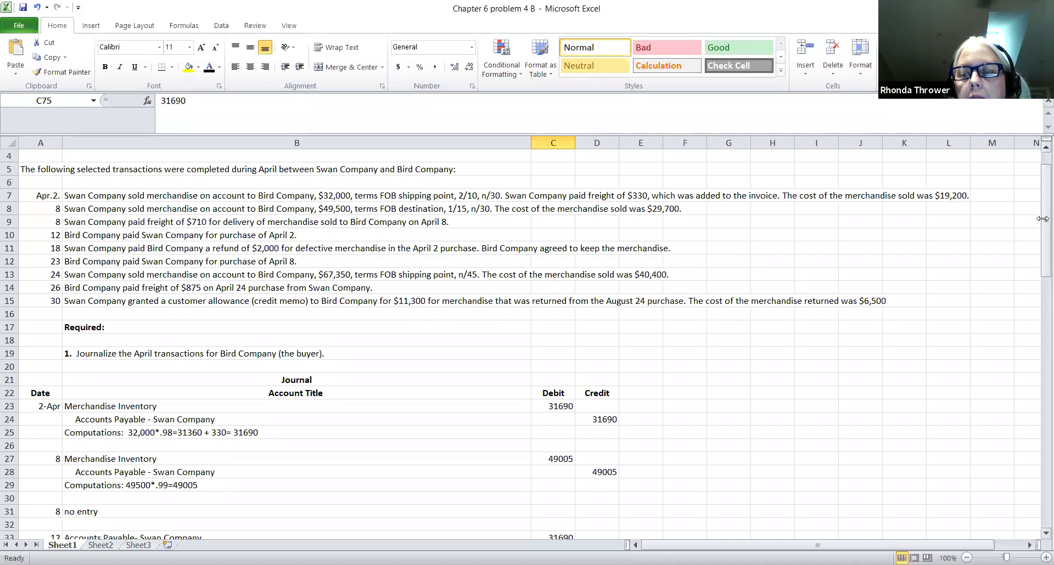
left_click_drag(1042, 219, 1040, 422)
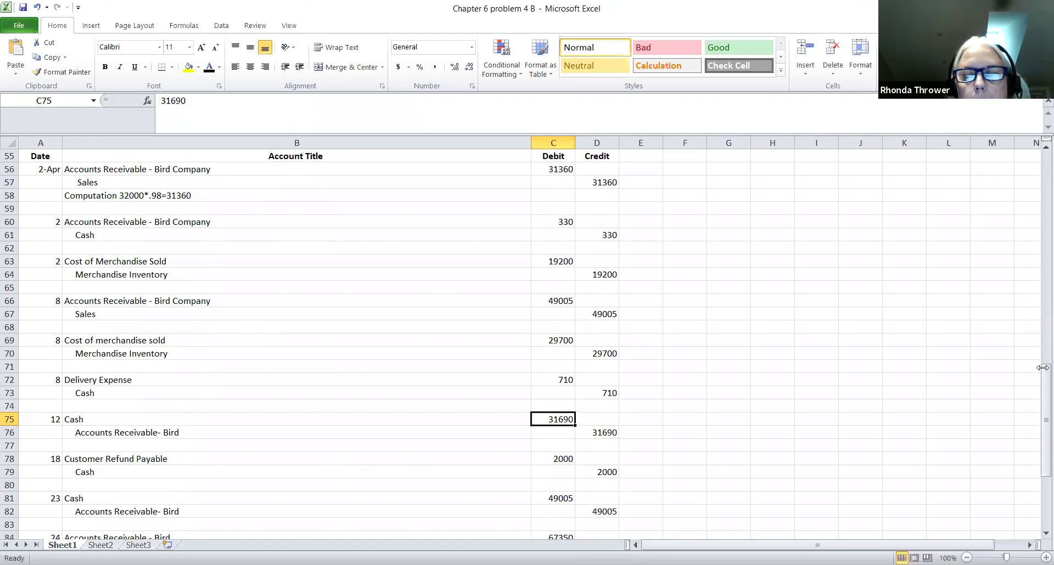
scroll(1038, 389, "down", 1)
scroll(1038, 388, "down", 1)
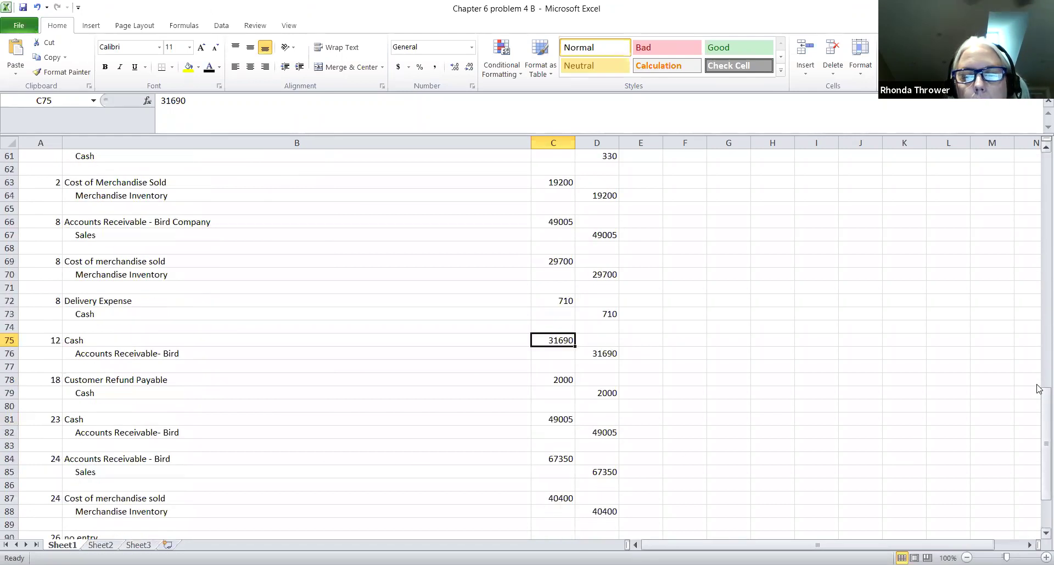
scroll(1038, 389, "down", 3)
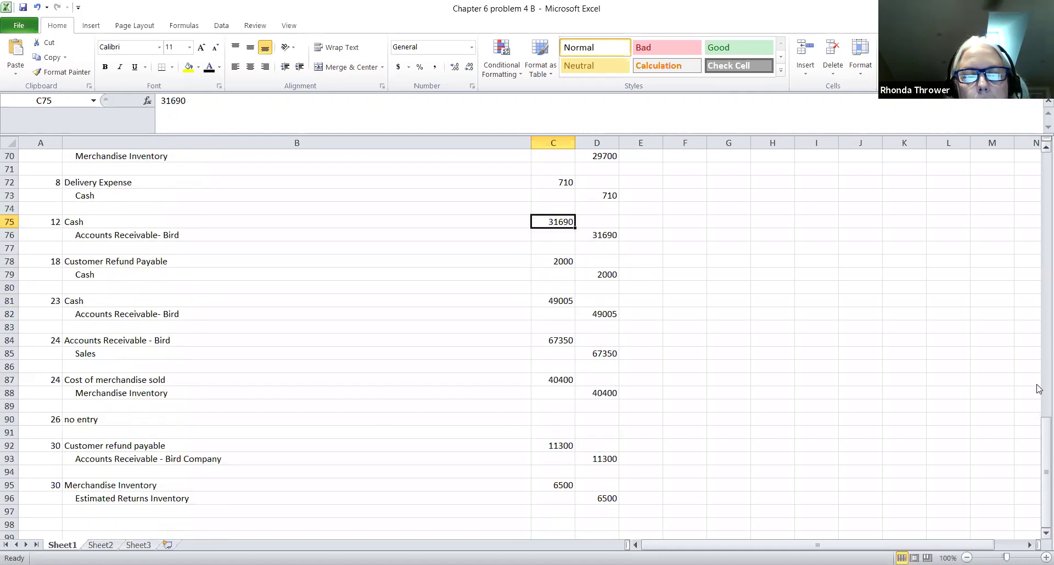
scroll(1038, 389, "up", 7)
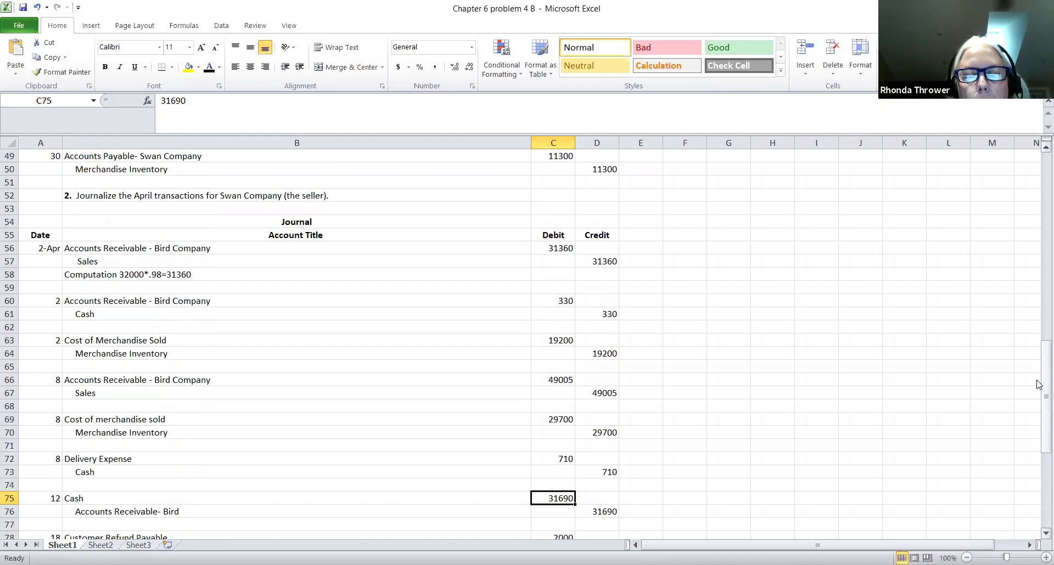
scroll(1038, 384, "down", 1)
scroll(1039, 384, "down", 1)
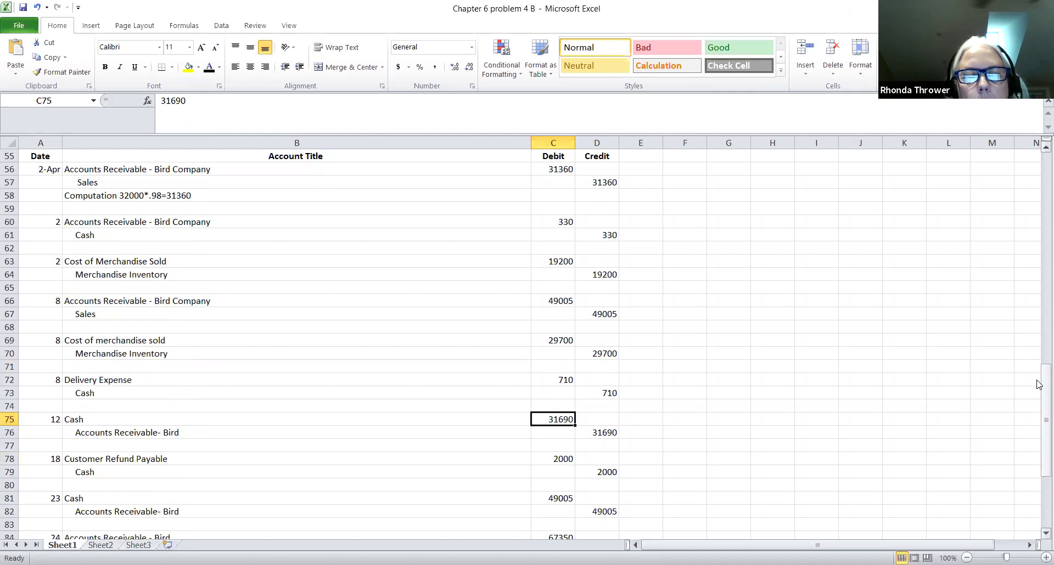
scroll(1039, 385, "down", 1)
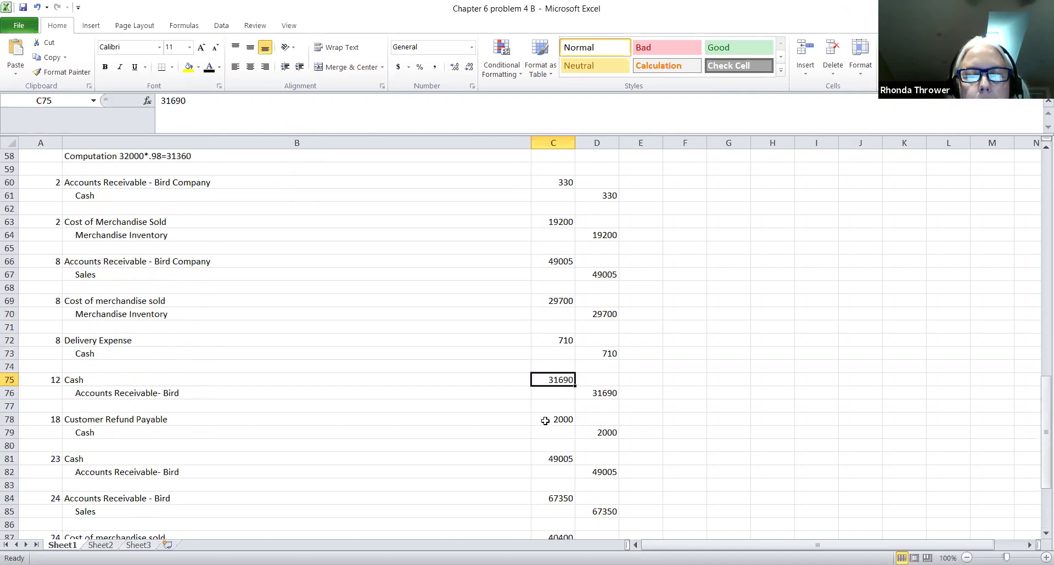
double_click(162, 421)
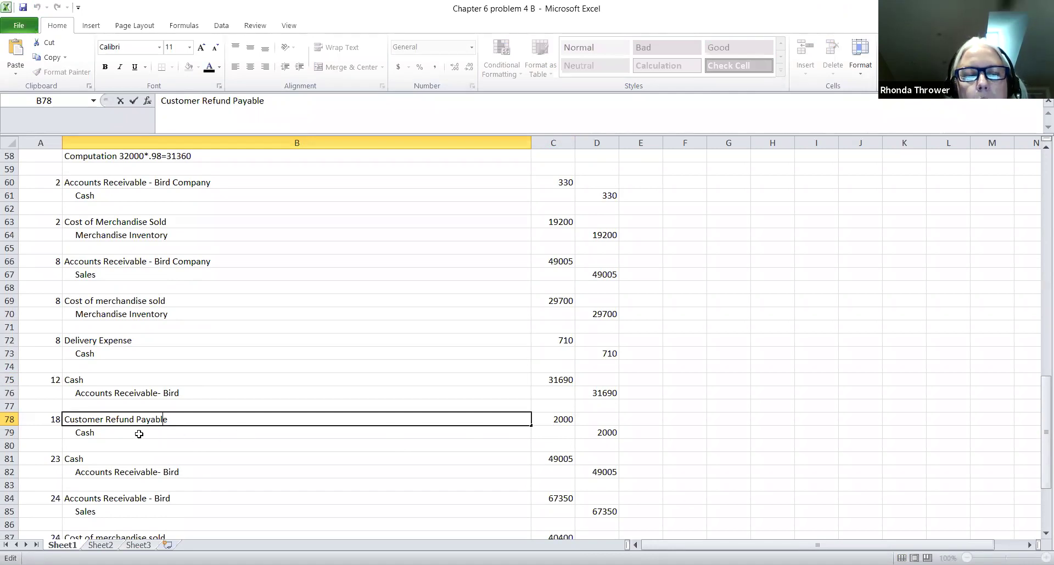
key("Return")
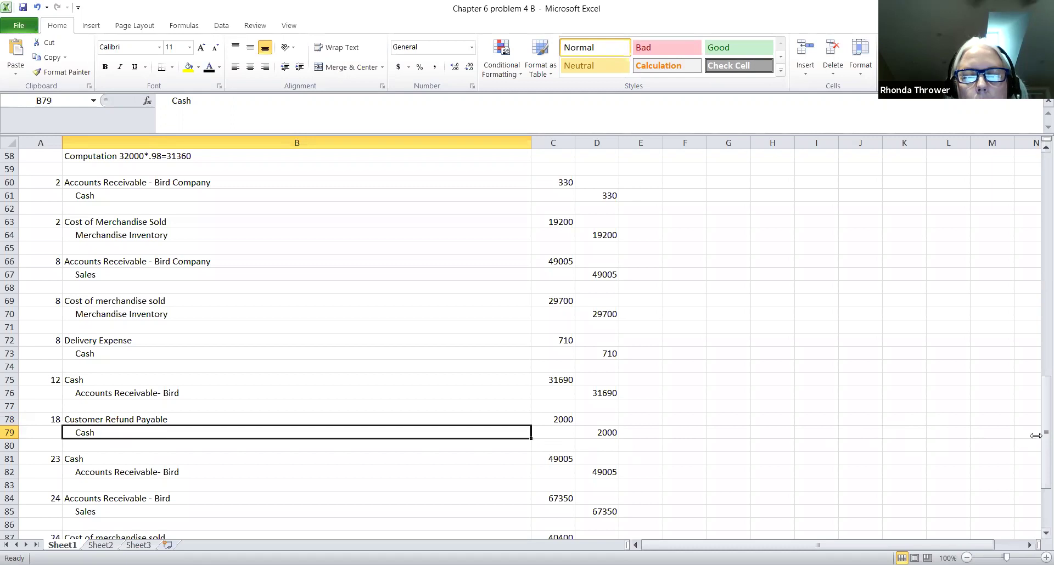
scroll(1042, 435, "up", 11)
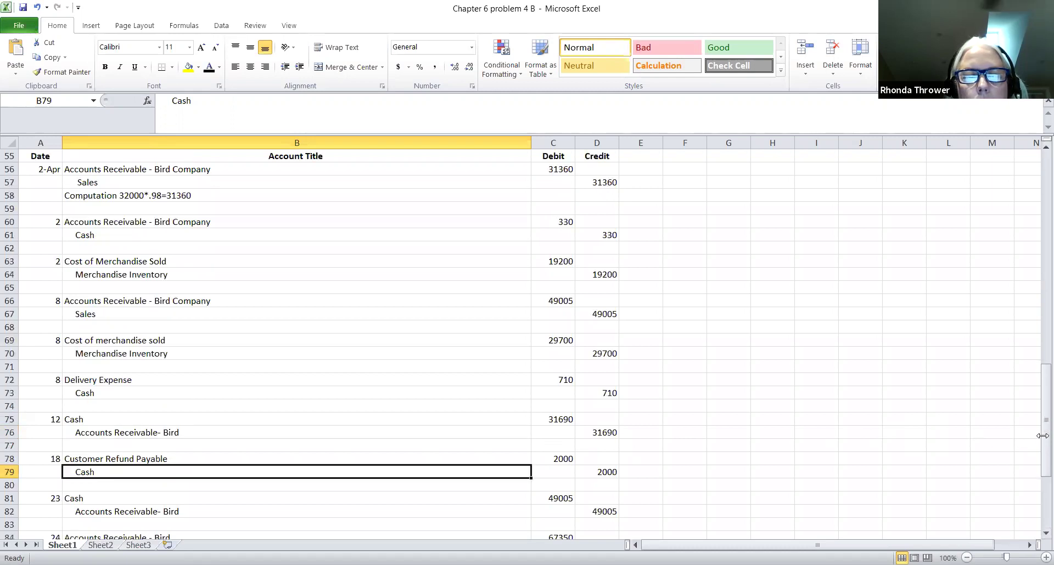
scroll(1042, 435, "up", 7)
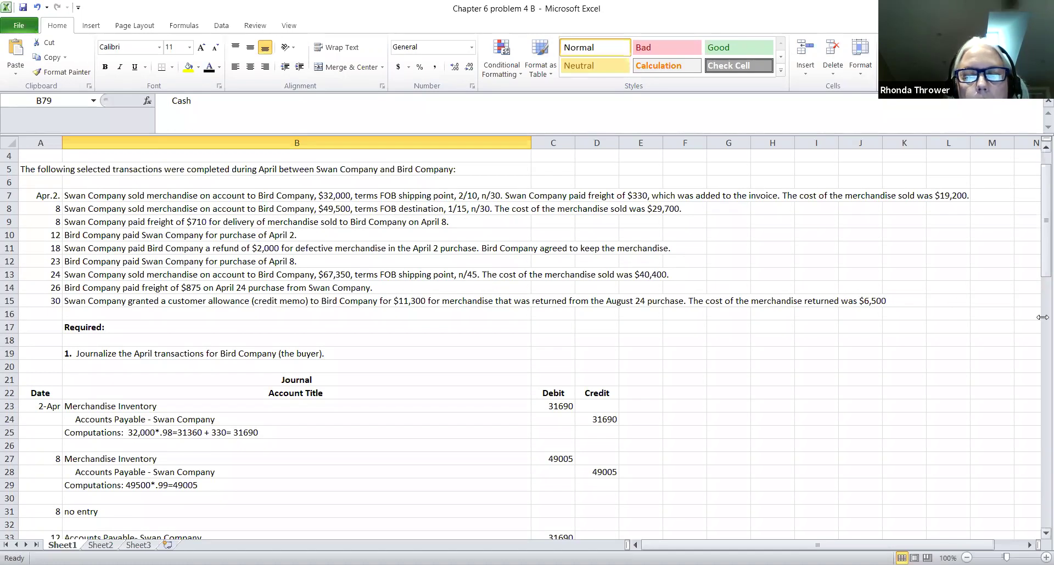
scroll(1039, 257, "down", 3)
scroll(1039, 257, "down", 3)
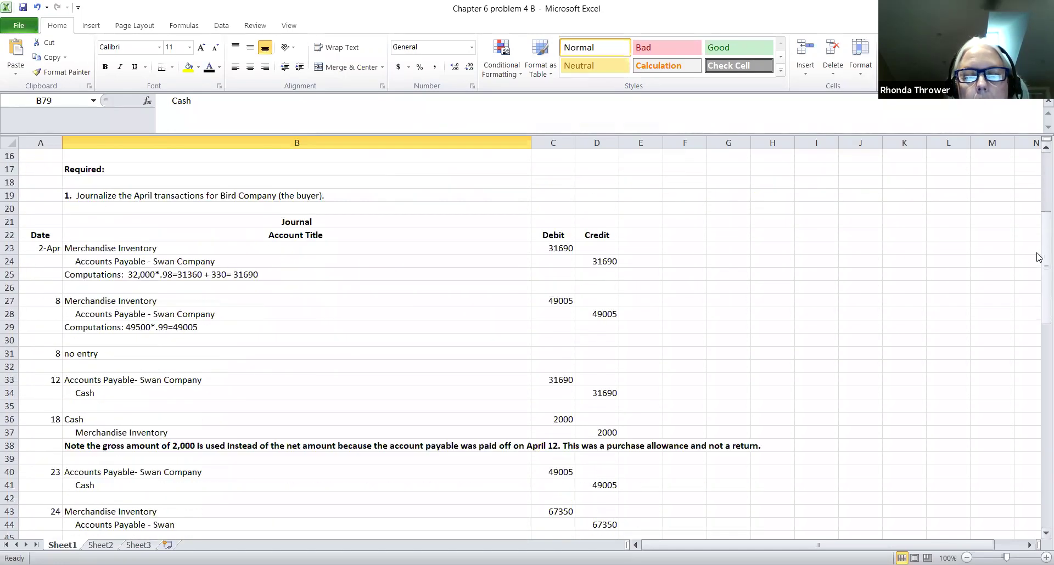
scroll(1039, 257, "down", 7)
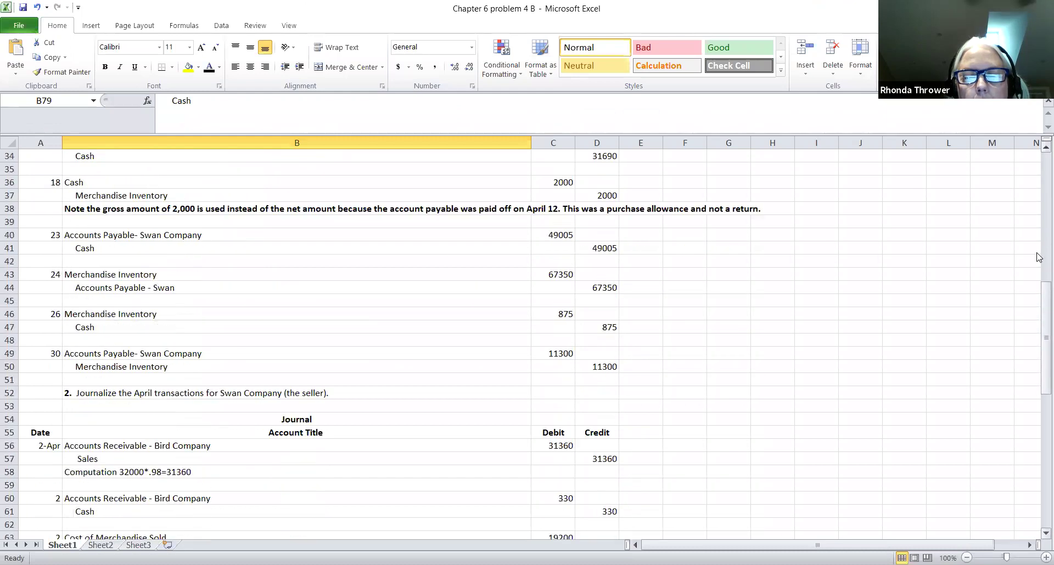
scroll(1039, 257, "down", 2)
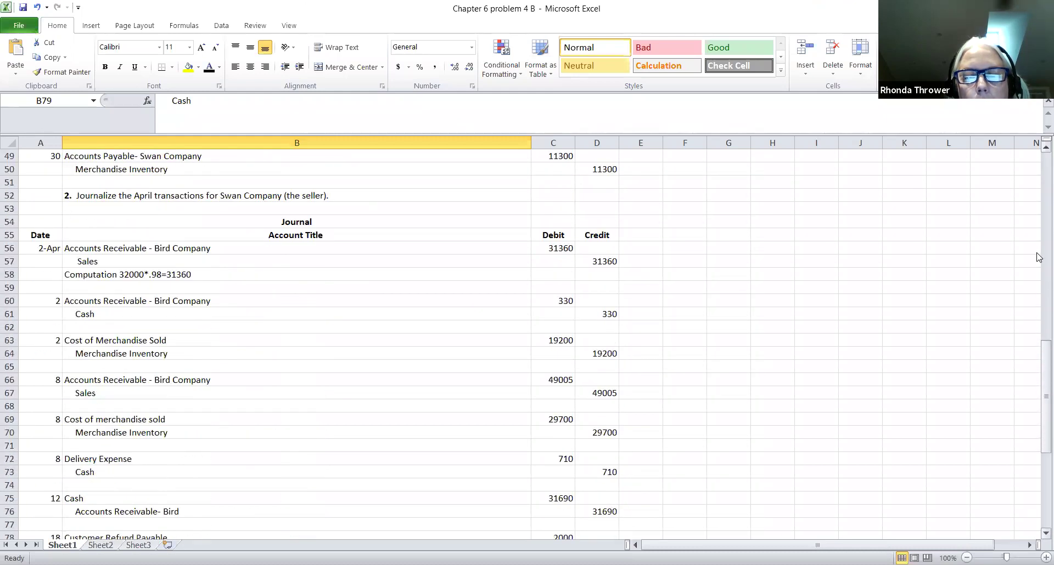
scroll(1039, 257, "down", 3)
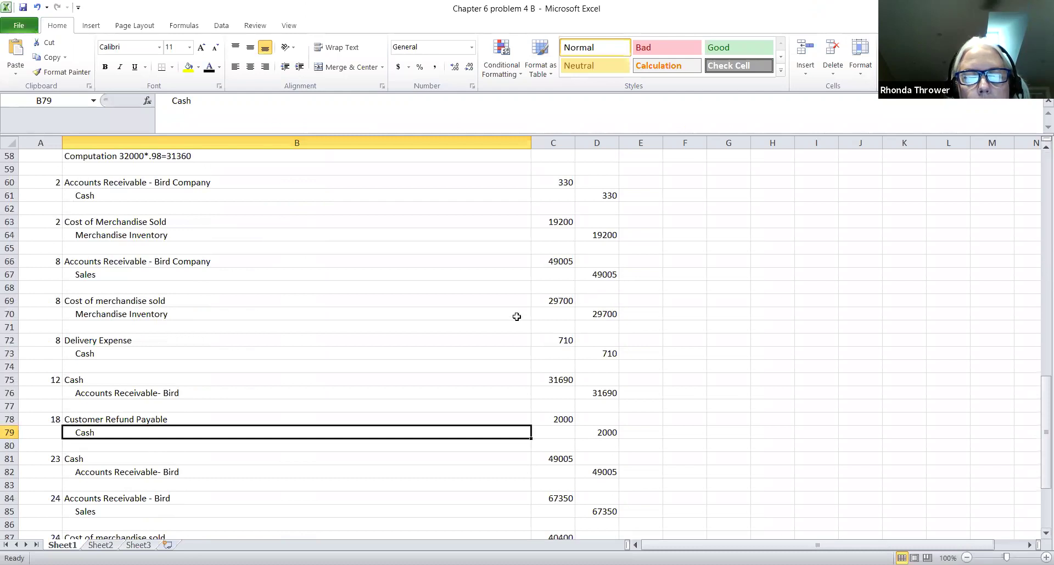
left_click(80, 458)
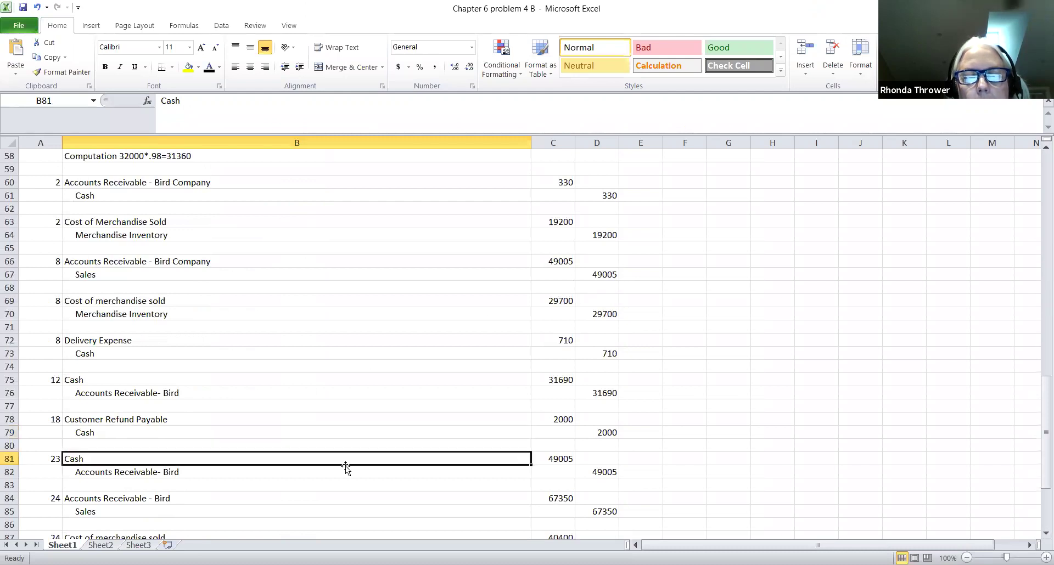
left_click(543, 459)
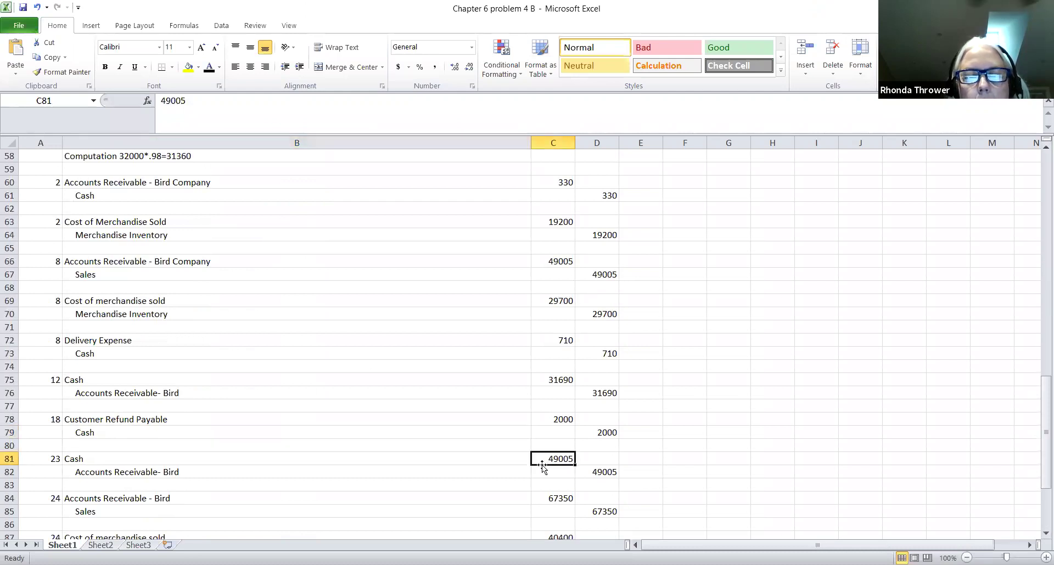
double_click(224, 472)
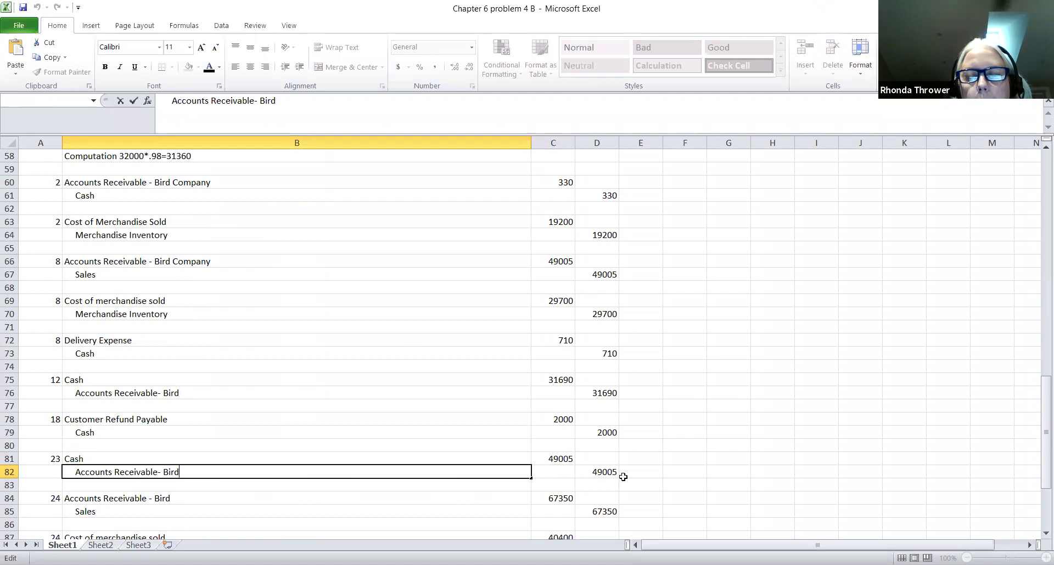
left_click(605, 475)
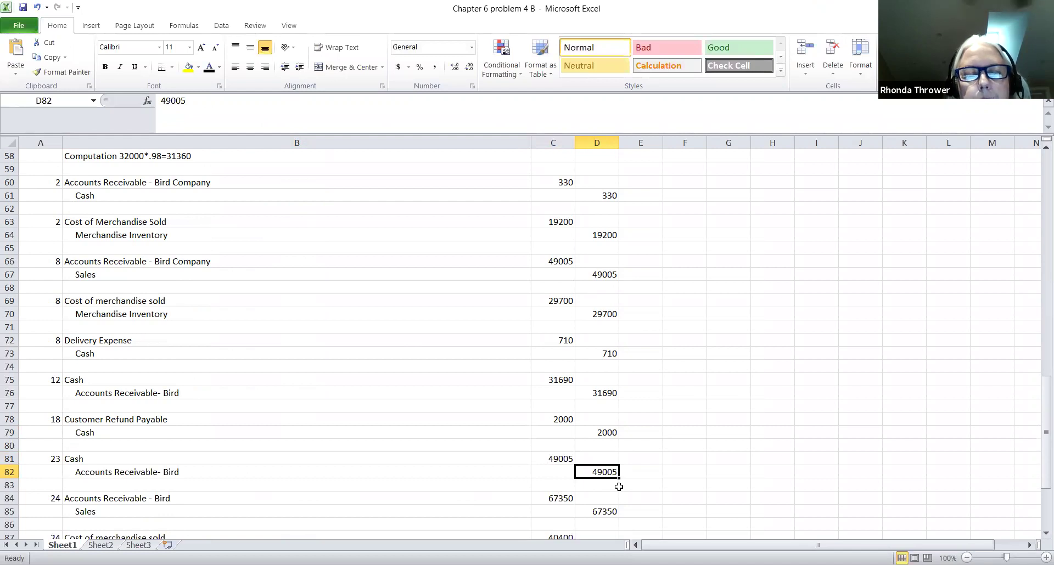
scroll(1039, 394, "up", 1)
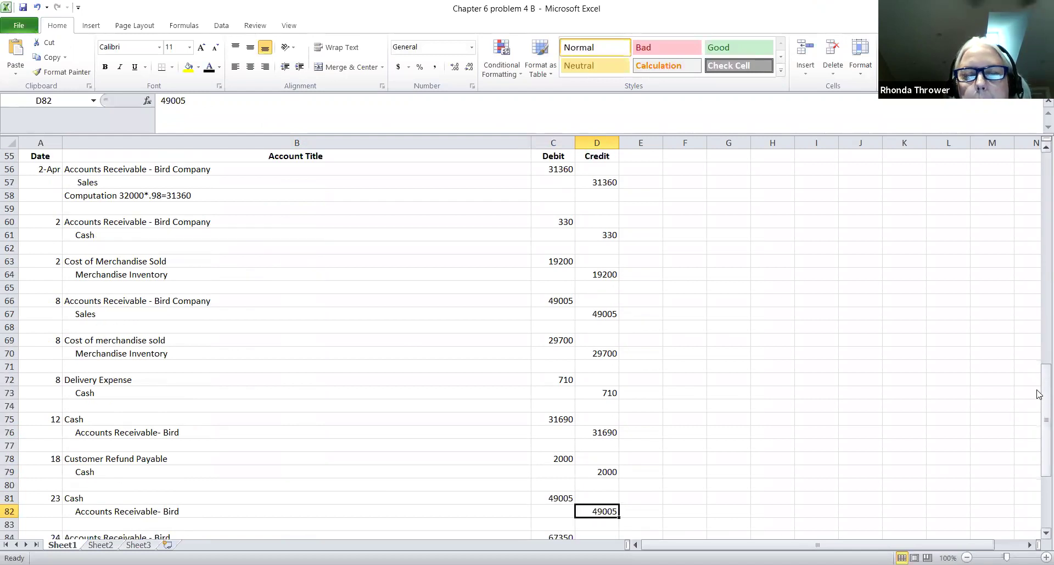
scroll(1039, 395, "up", 1)
scroll(1039, 394, "up", 15)
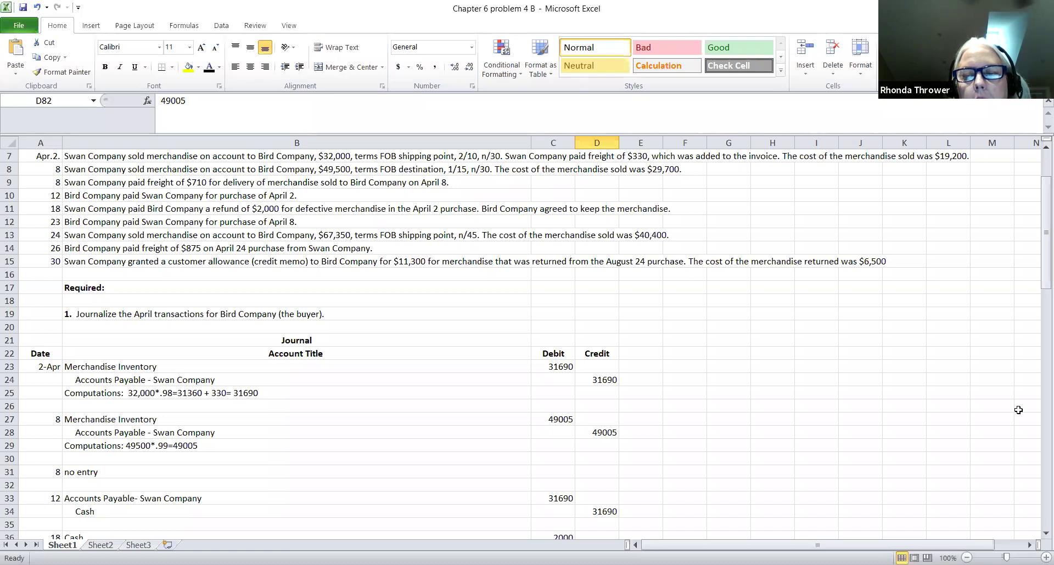
scroll(1038, 276, "down", 11)
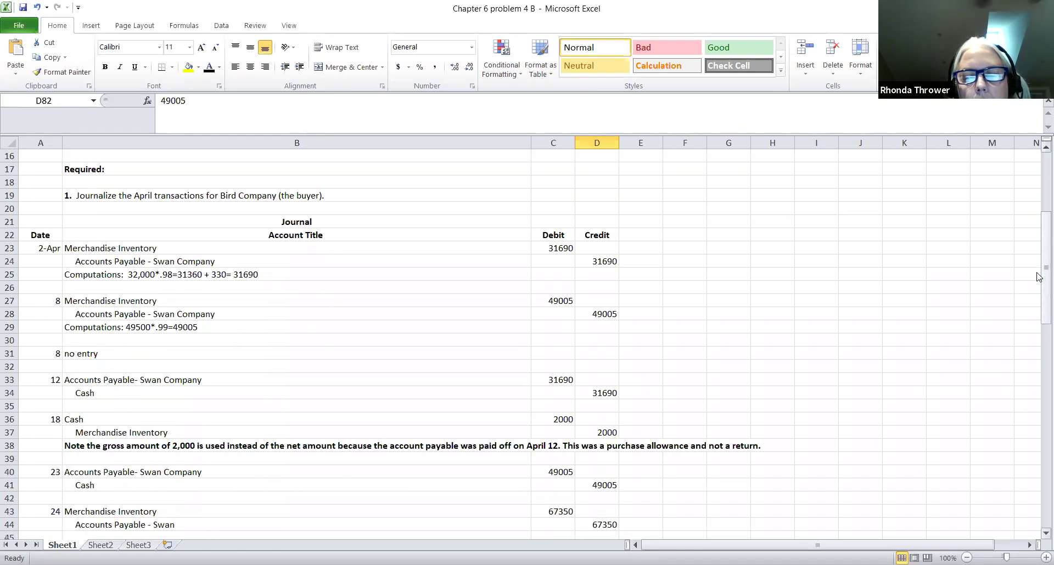
scroll(1038, 276, "down", 6)
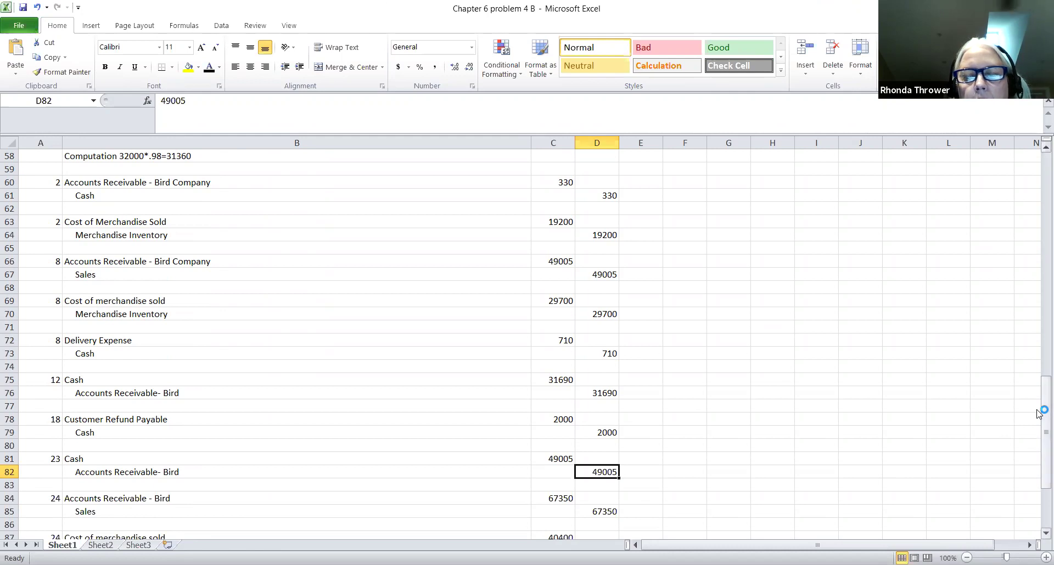
scroll(1039, 413, "down", 1)
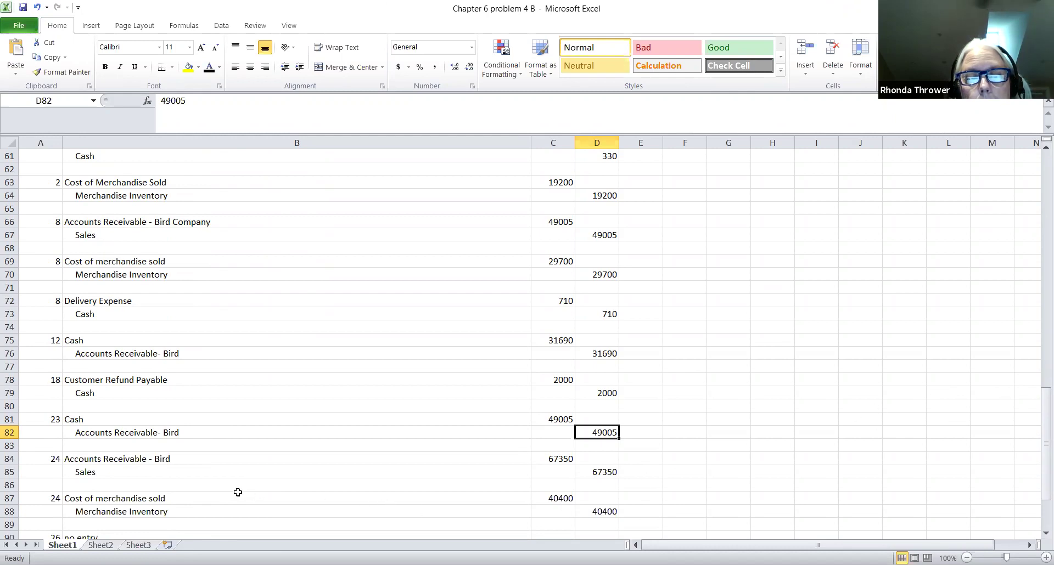
left_click(156, 501)
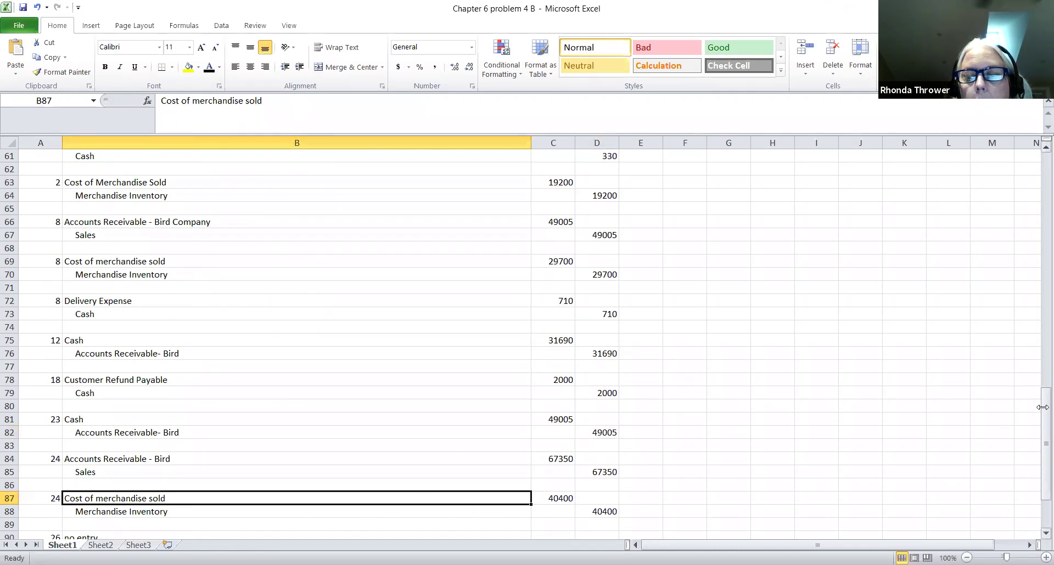
scroll(1042, 407, "up", 5)
scroll(1039, 416, "up", 11)
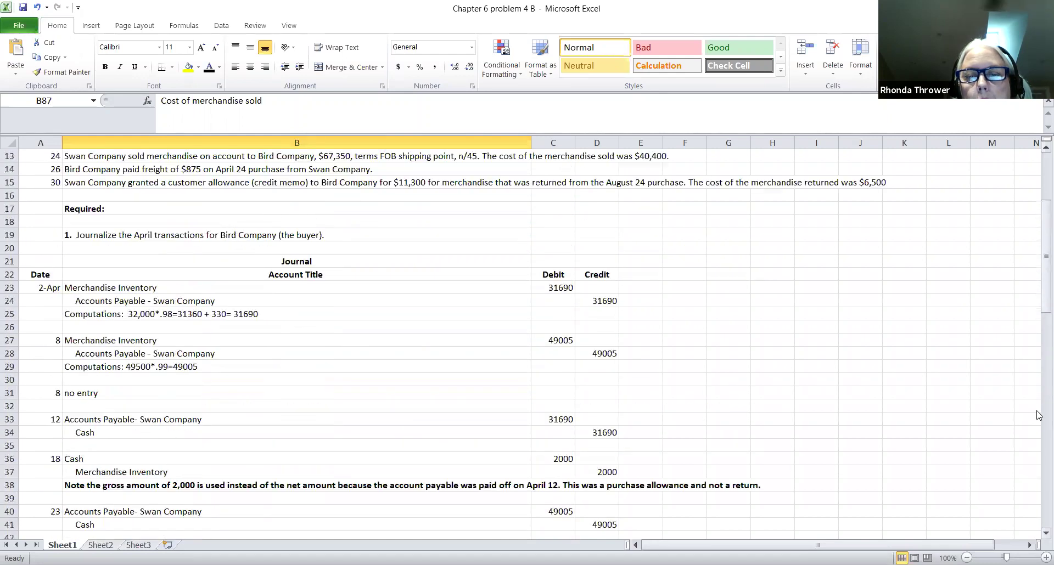
scroll(1039, 416, "up", 3)
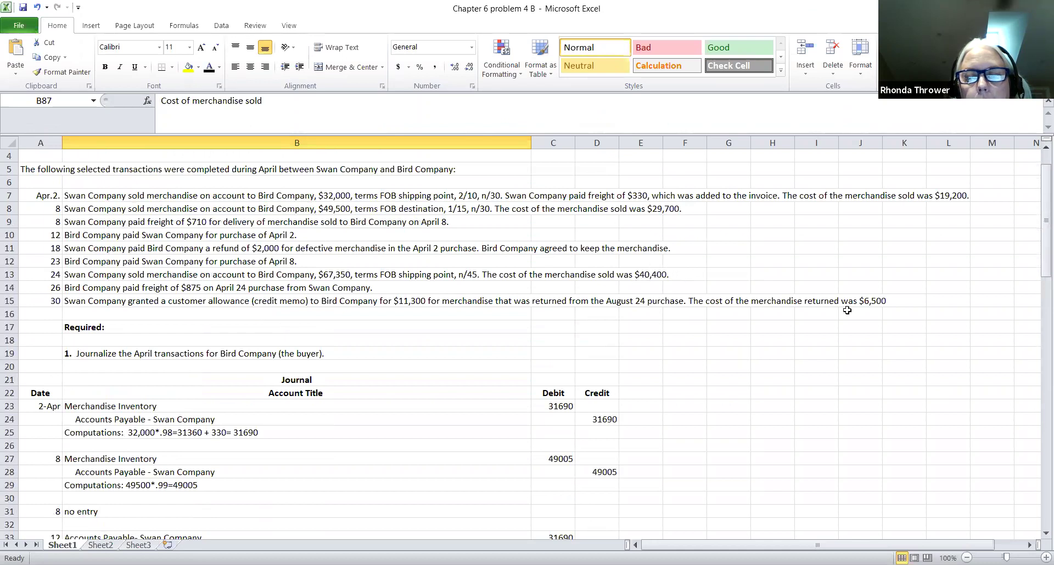
scroll(1039, 263, "down", 6)
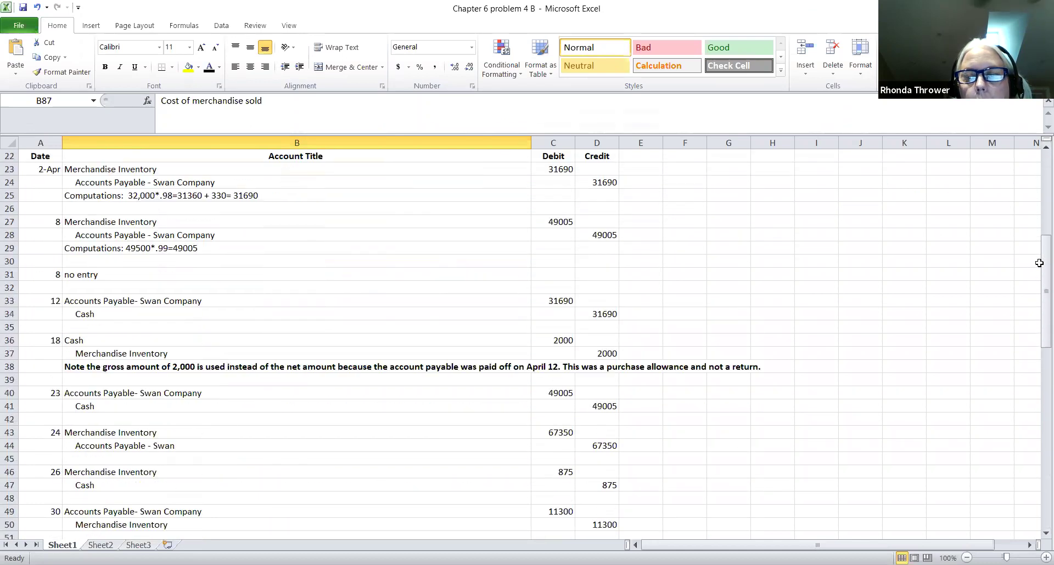
scroll(1039, 262, "down", 13)
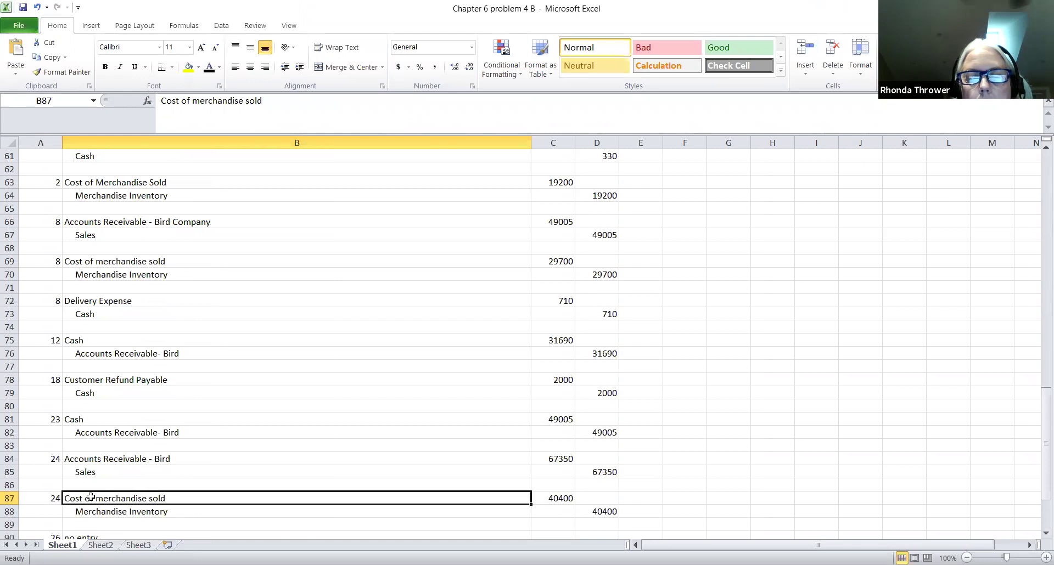
key("Down")
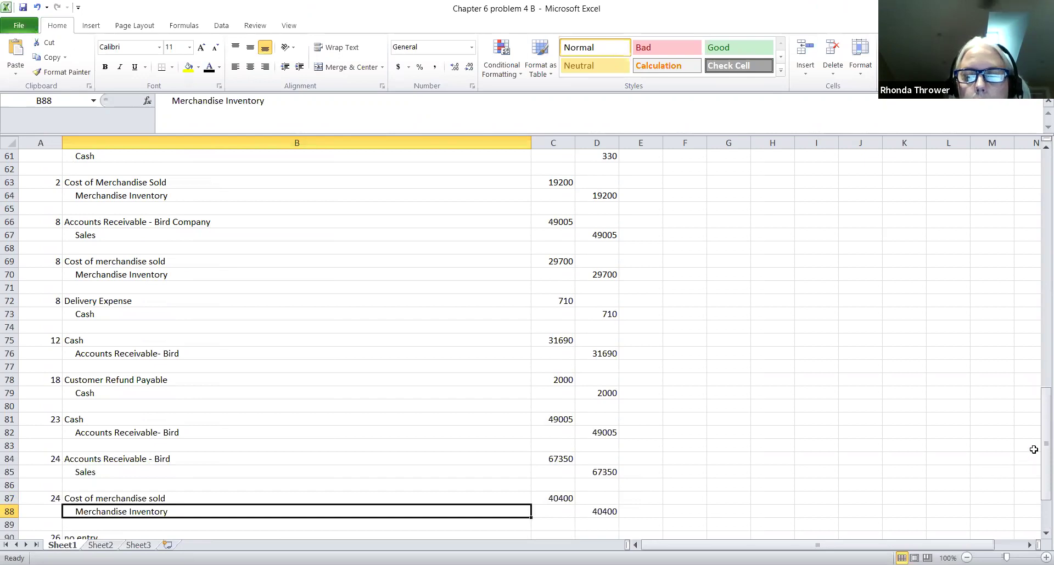
Step: Scroll down to rows 73–96 showing Swan Company's April 26 and April 30 entries
scroll(1038, 447, "down", 1)
scroll(1038, 446, "up", 15)
scroll(1037, 446, "up", 5)
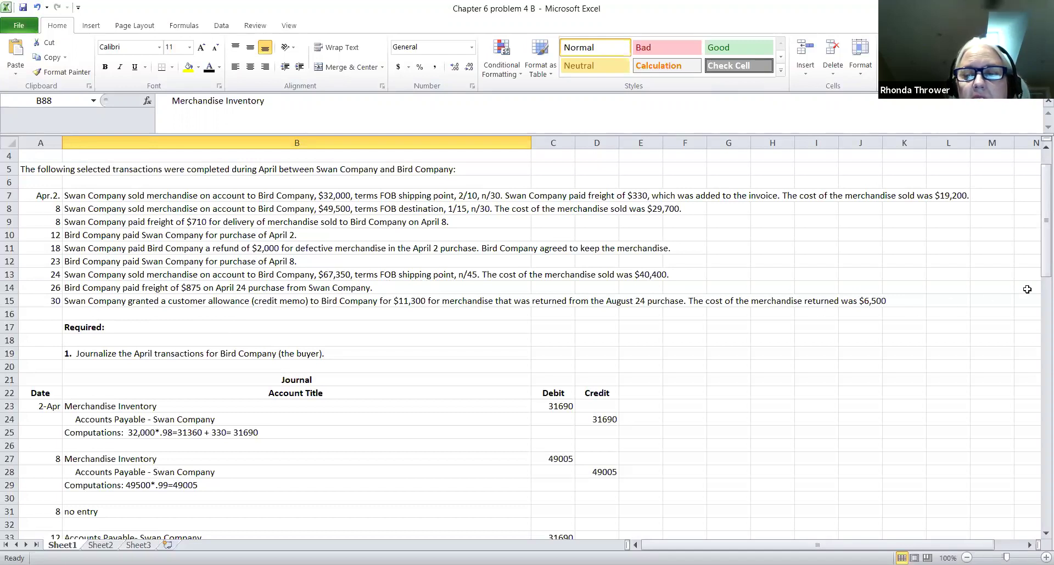
scroll(1038, 255, "down", 7)
scroll(1039, 255, "down", 11)
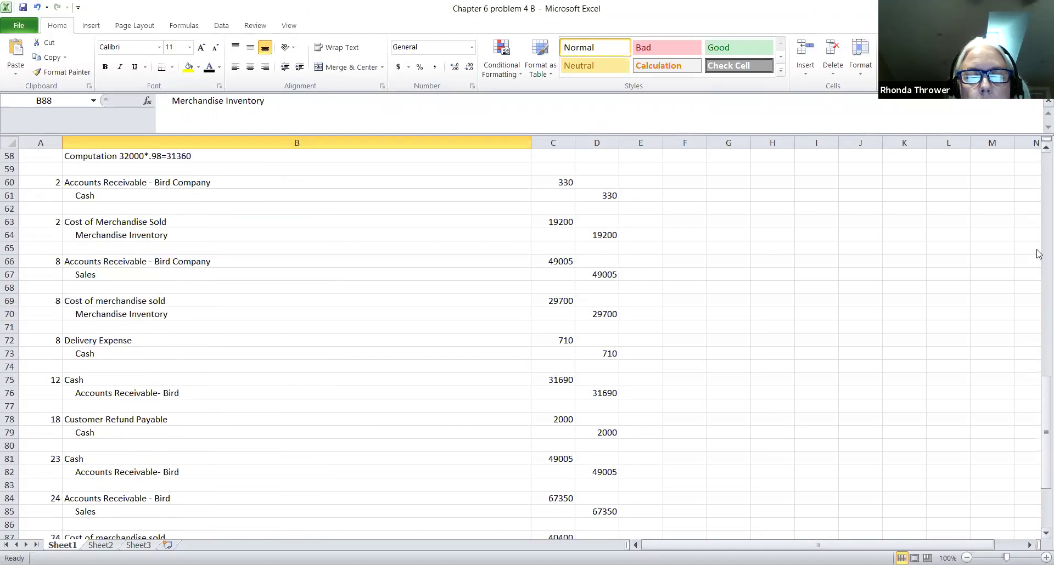
scroll(1039, 255, "down", 5)
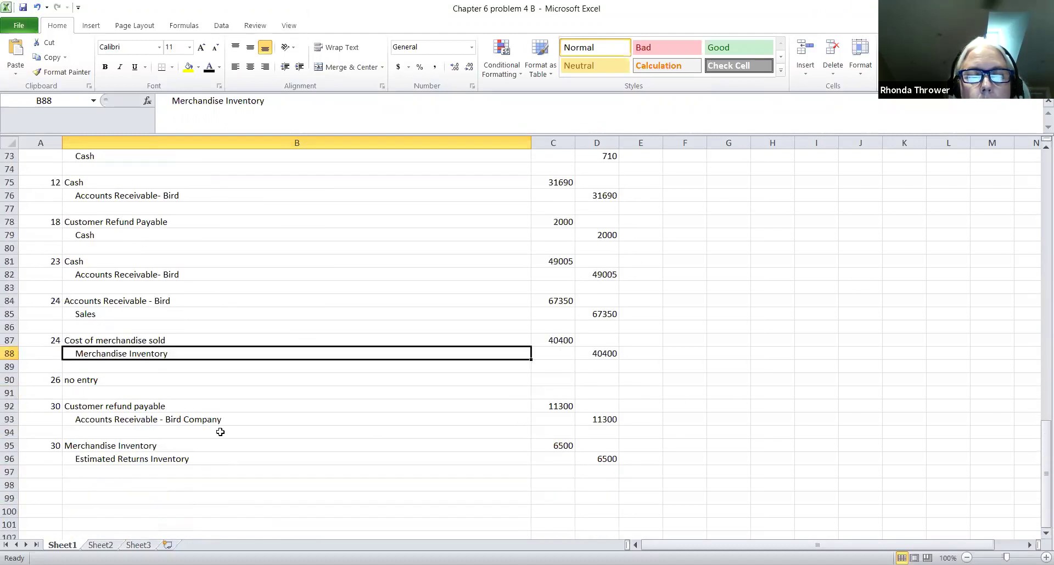
left_click(99, 383)
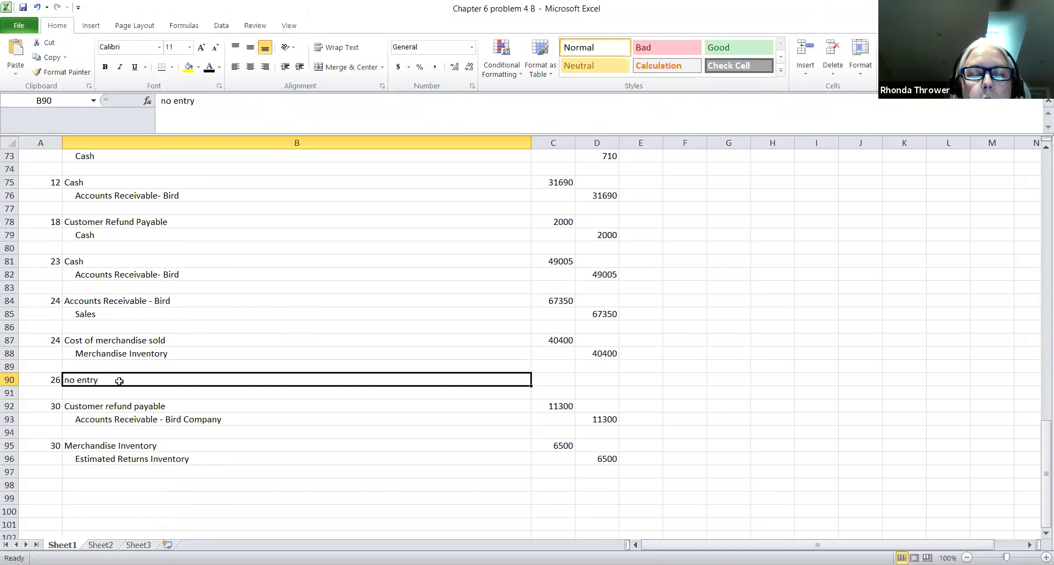
left_click(113, 410)
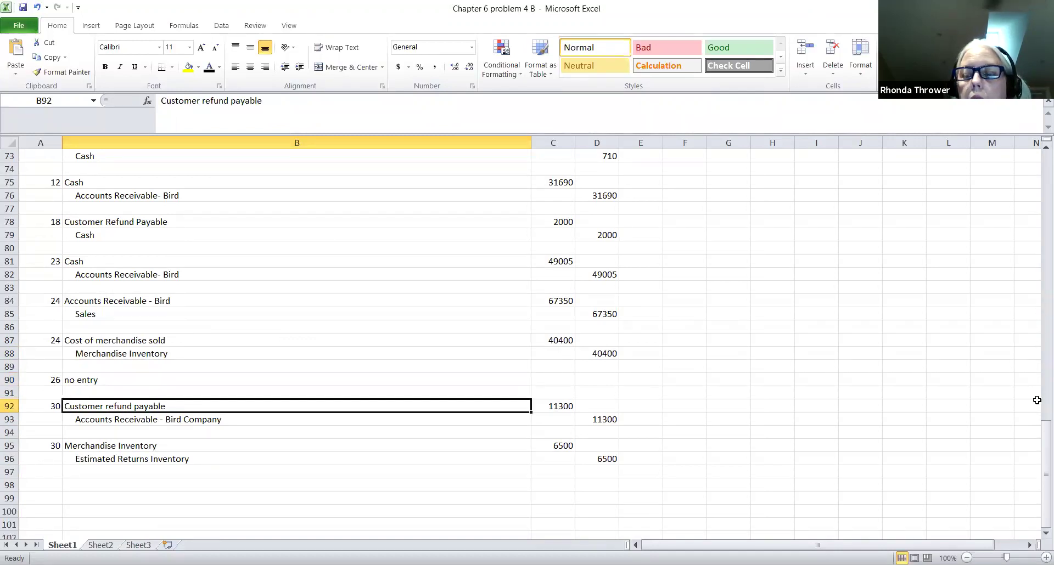
Step: Scroll up to row 1 showing the Chapter 6 Problem 4 B title and April transactions
scroll(1038, 396, "down", 1)
scroll(1038, 396, "up", 20)
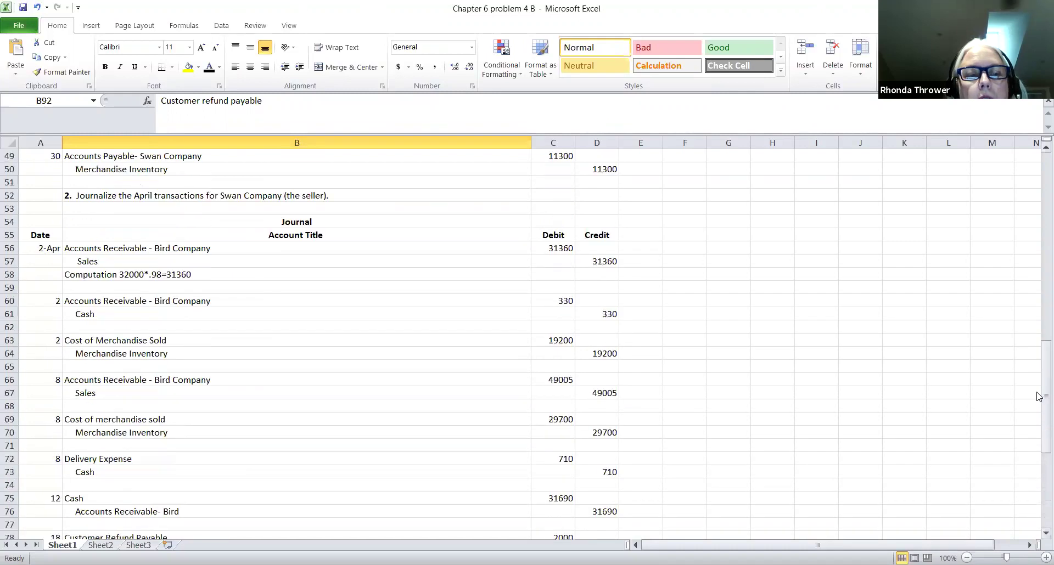
scroll(99, 371, "up", 2)
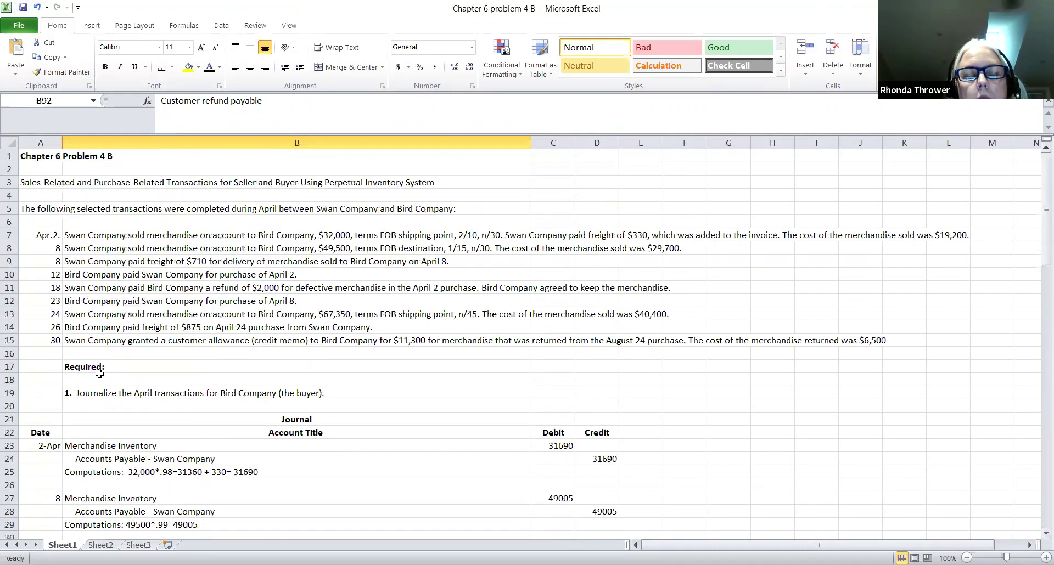
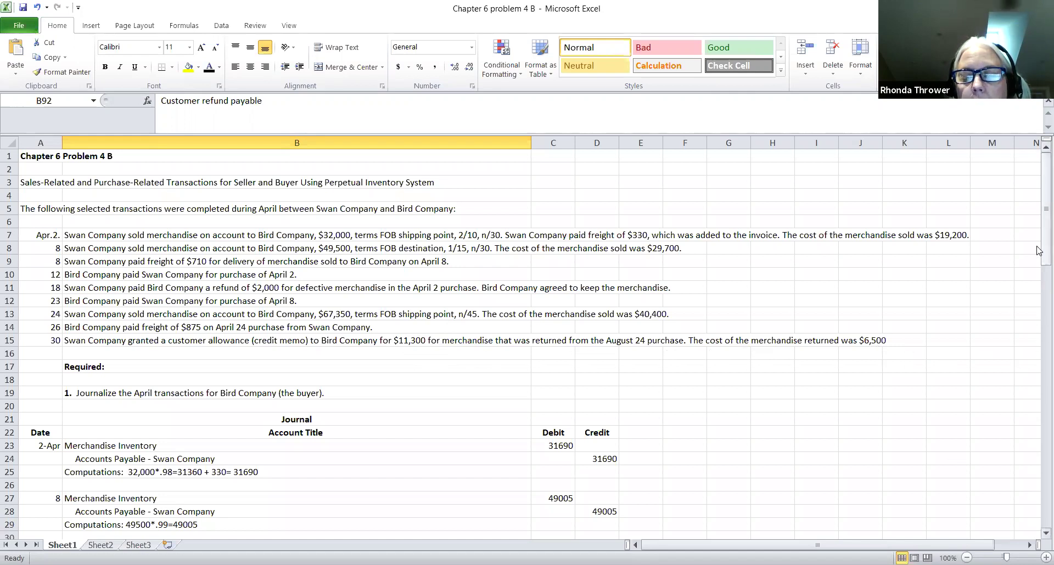
scroll(1039, 250, "down", 2)
scroll(1038, 251, "down", 1)
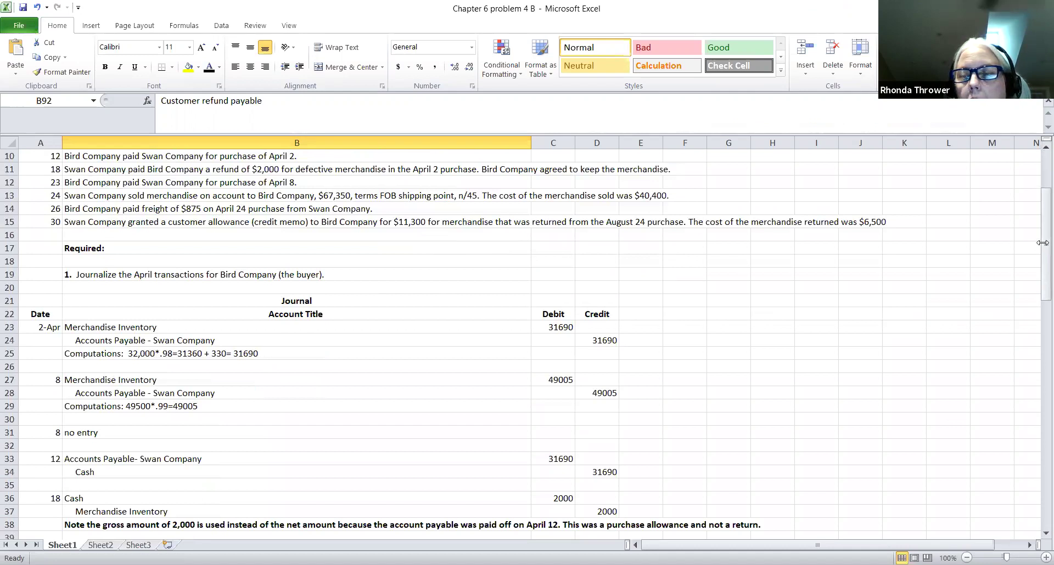
scroll(1042, 243, "down", 6)
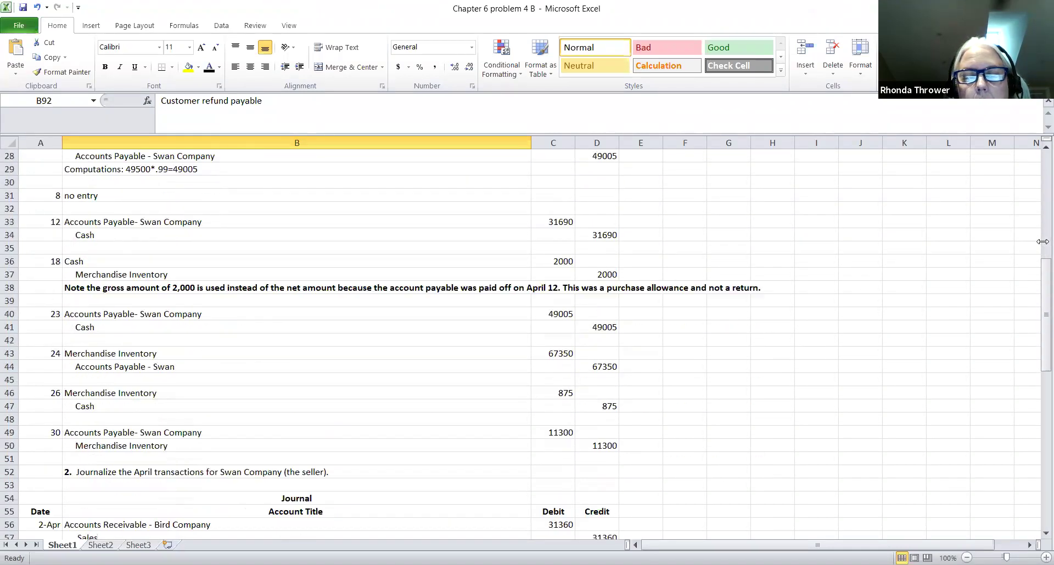
scroll(1041, 241, "down", 8)
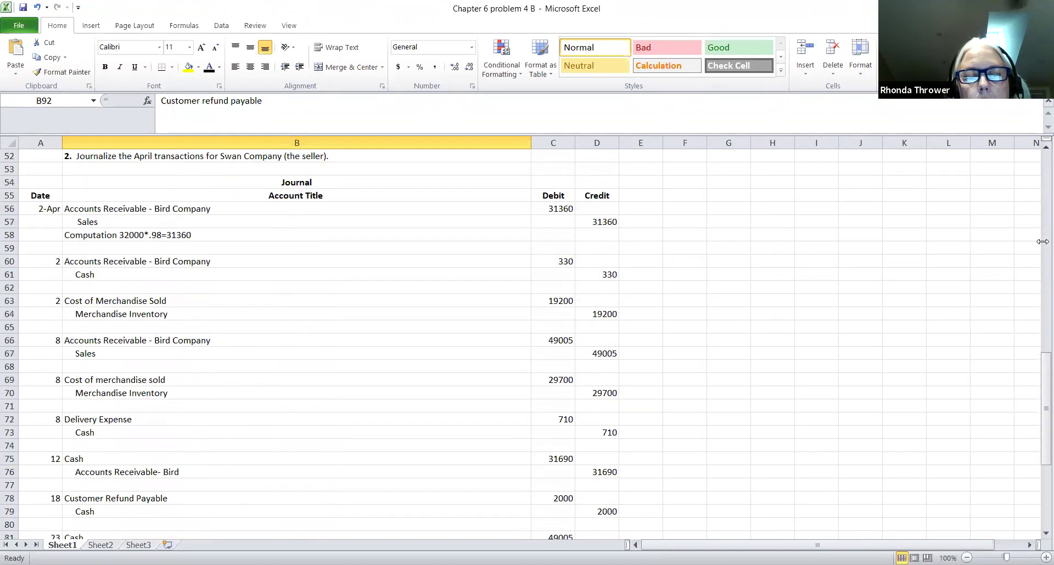
scroll(1041, 241, "down", 3)
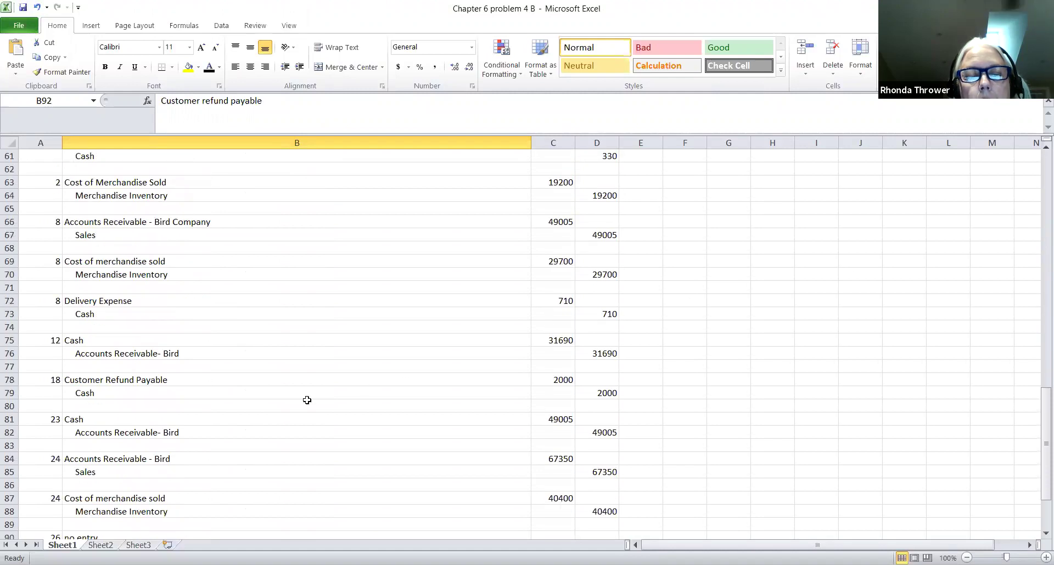
scroll(305, 400, "down", 3)
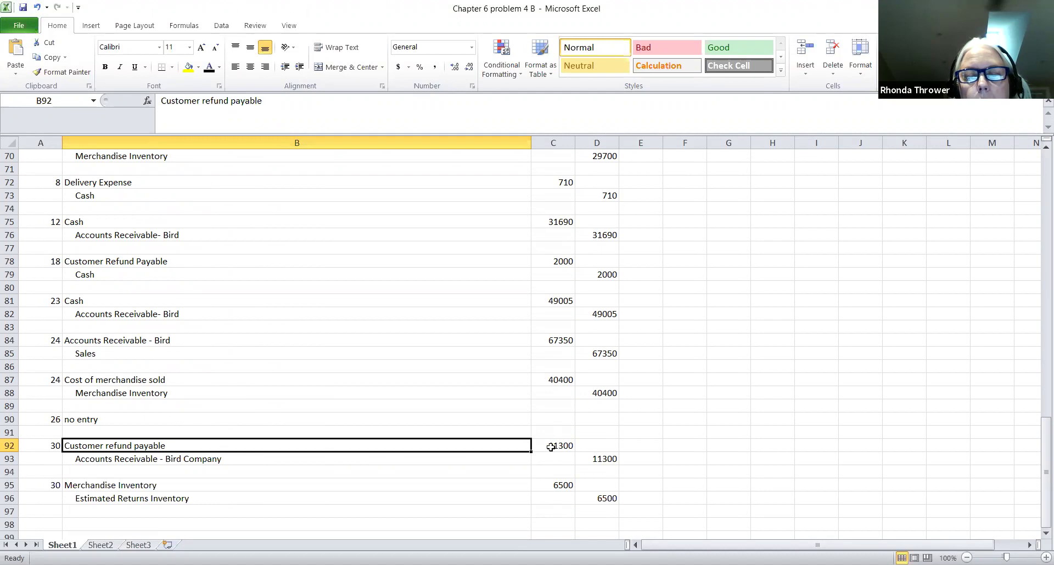
key("Right")
left_click(175, 473)
key("Up")
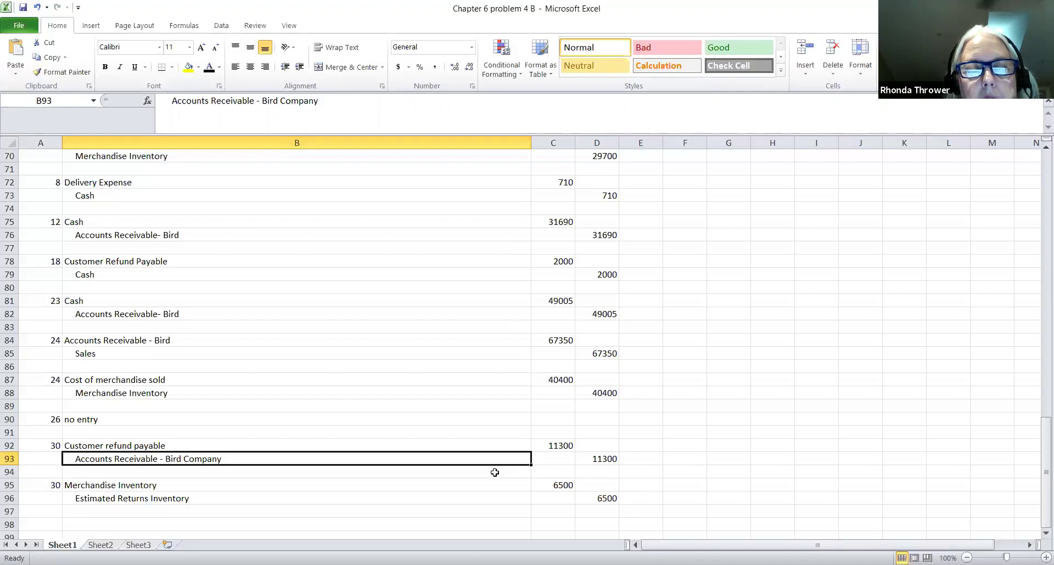
left_click(221, 486)
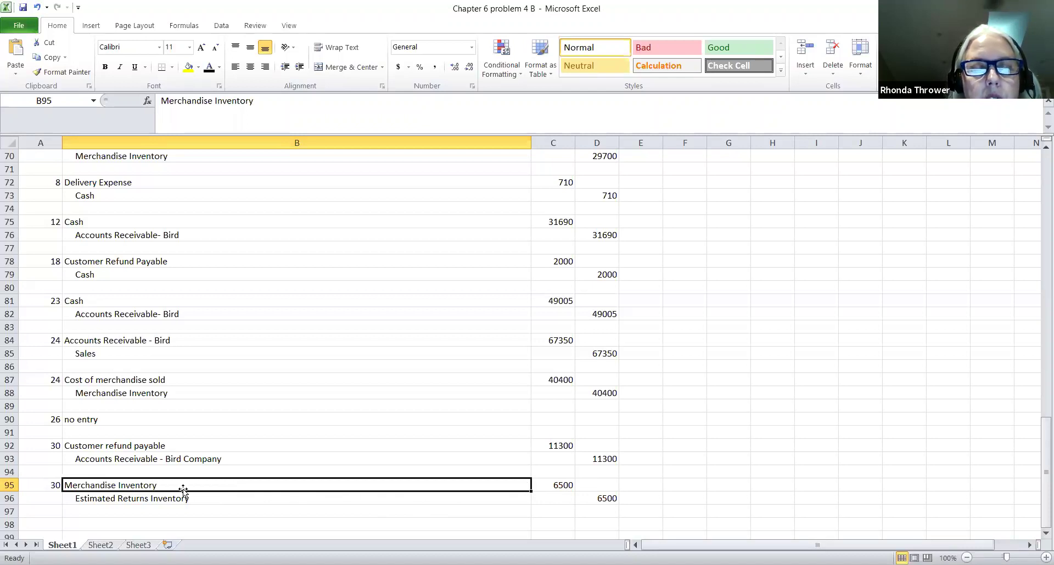
left_click(544, 485)
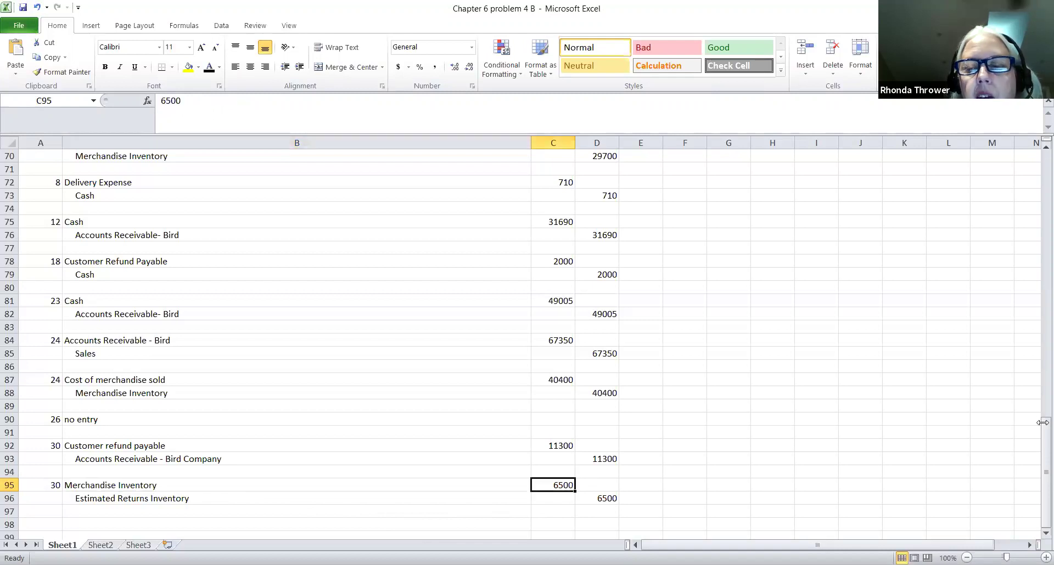
scroll(1037, 447, "up", 15)
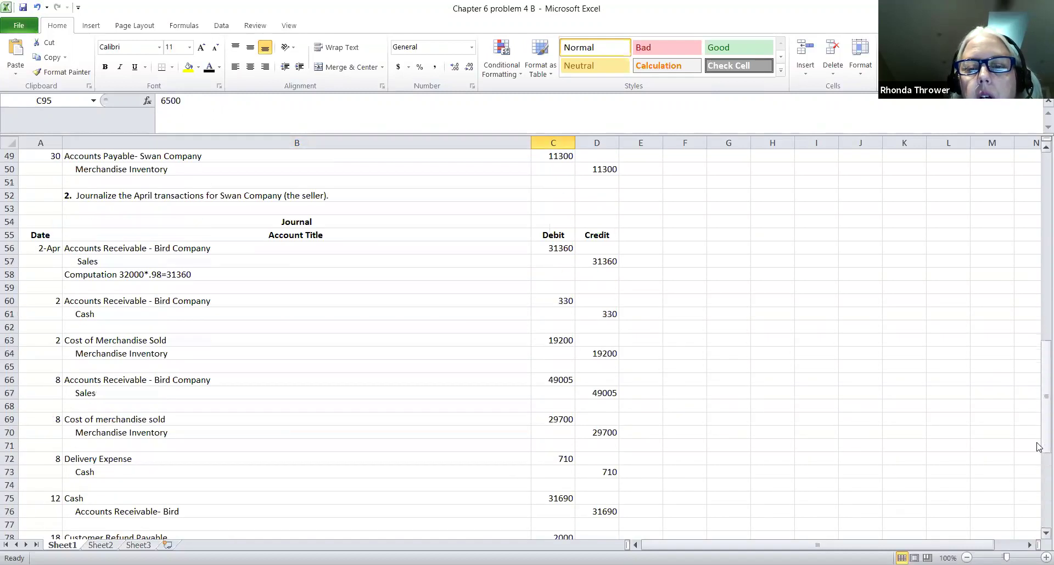
scroll(1037, 448, "up", 5)
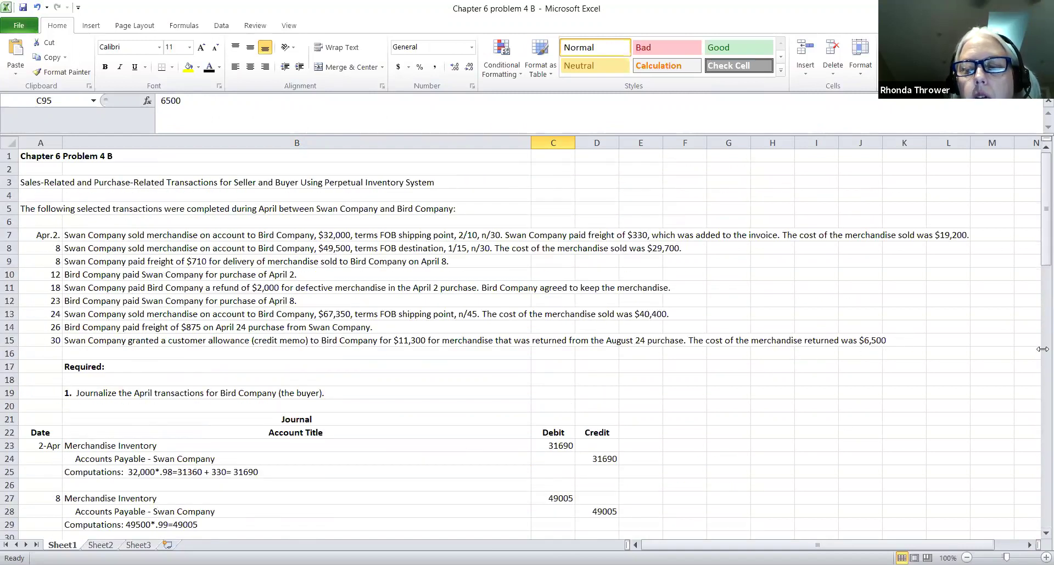
scroll(1042, 246, "down", 20)
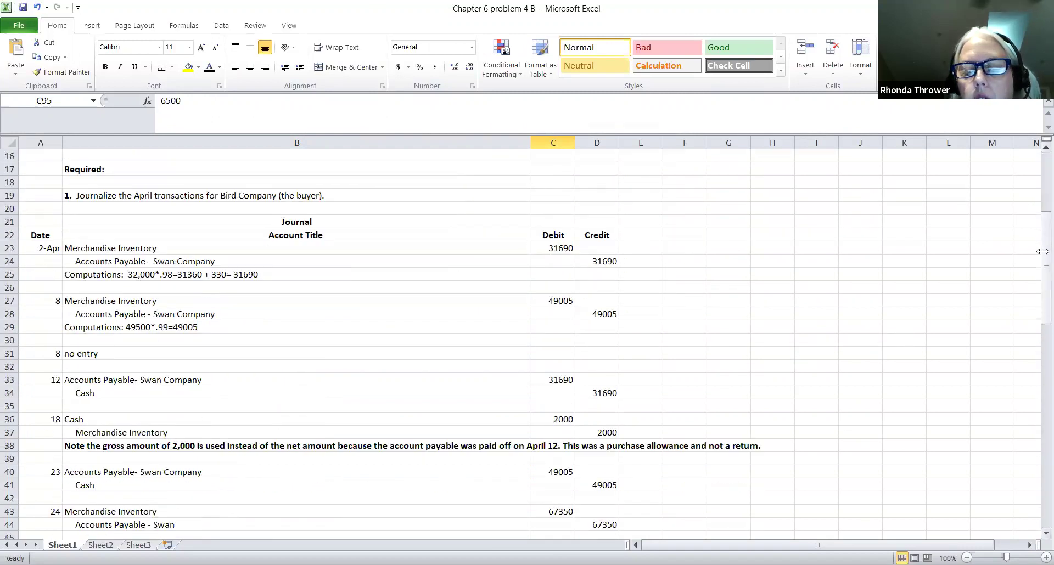
scroll(845, 339, "down", 2)
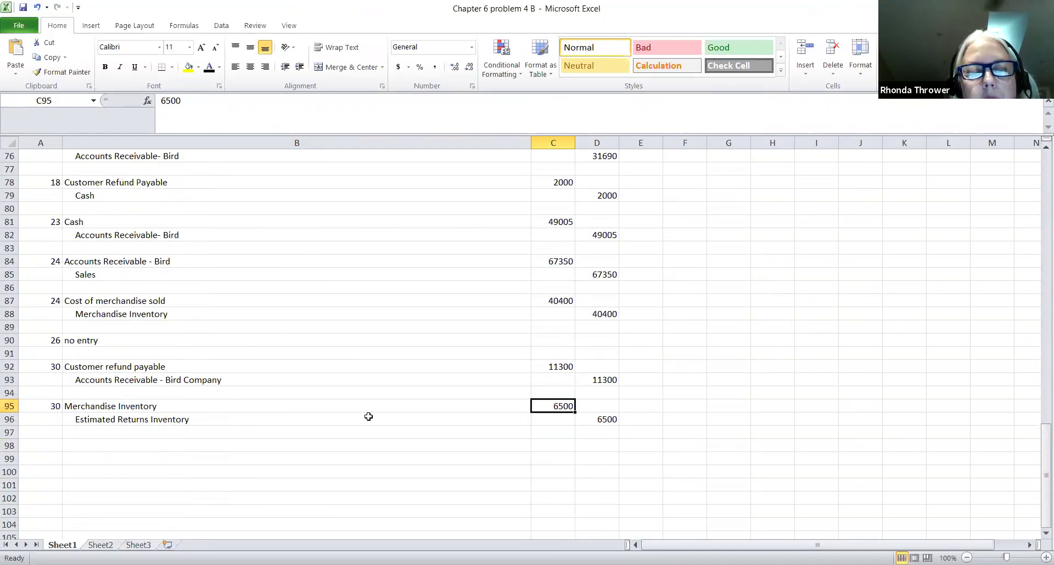
left_click(215, 423)
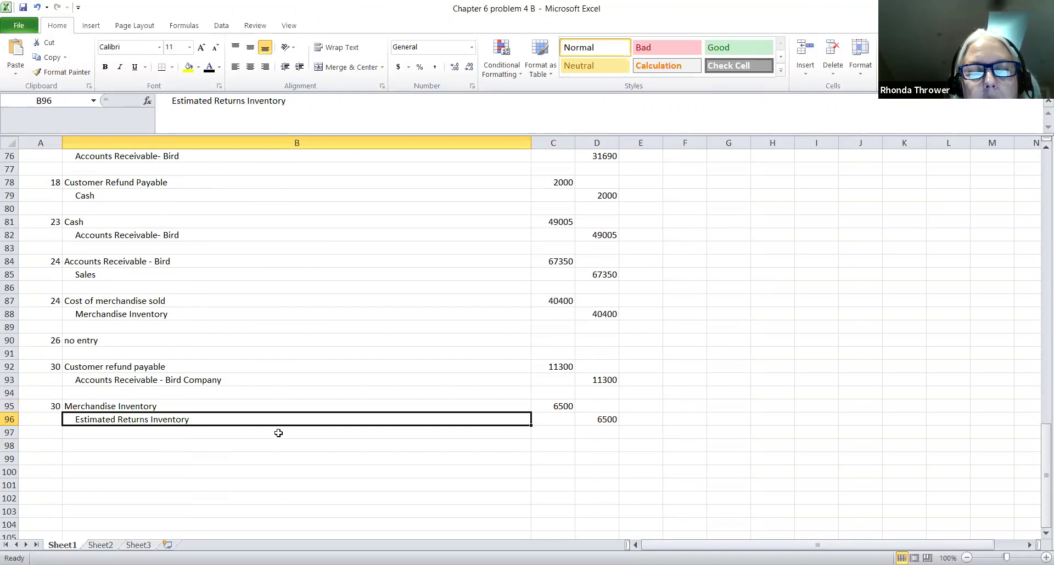
left_click(595, 422)
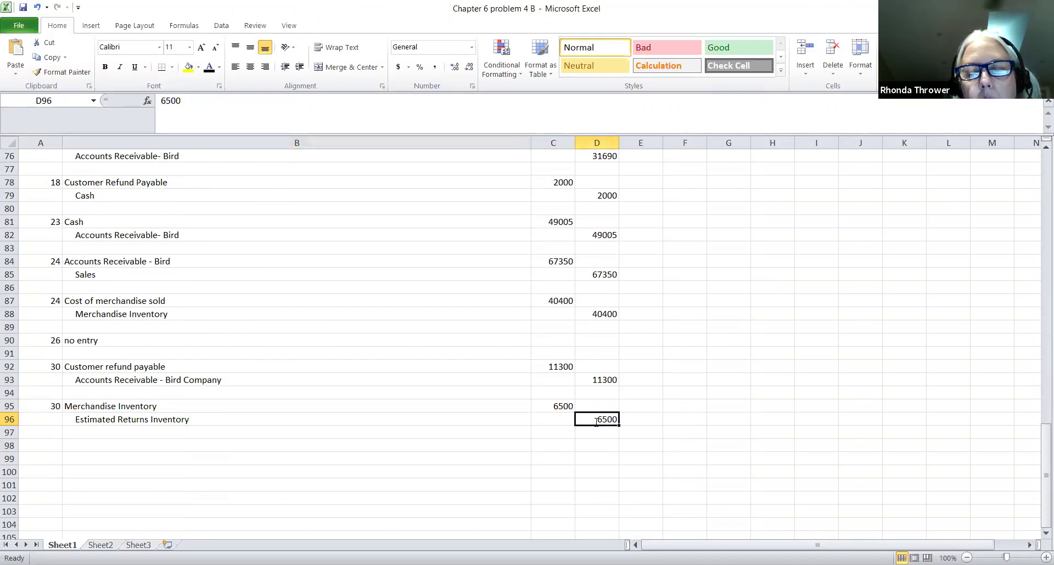
key("F2")
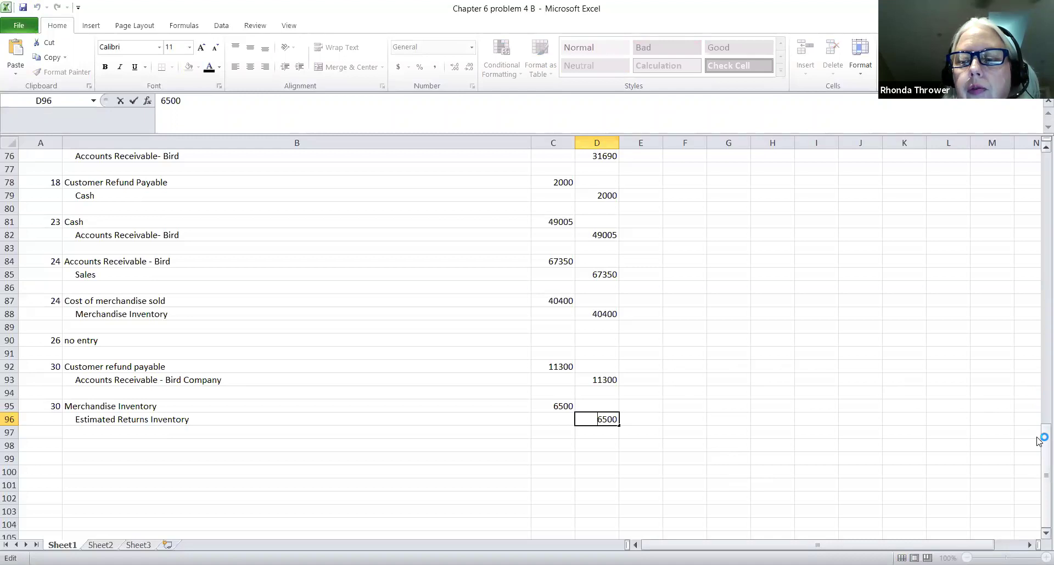
scroll(1038, 440, "up", 11)
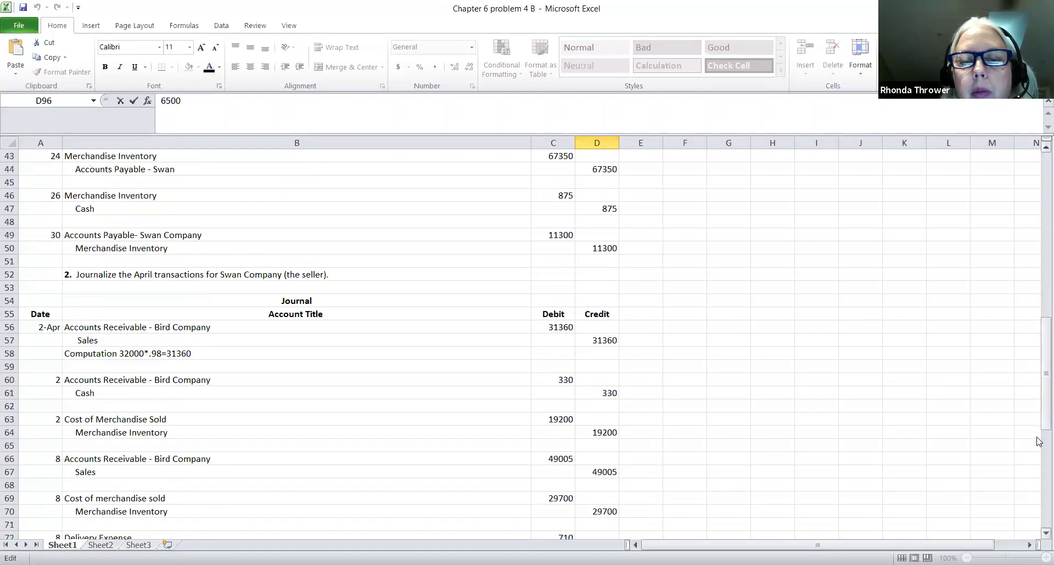
scroll(1037, 441, "up", 10)
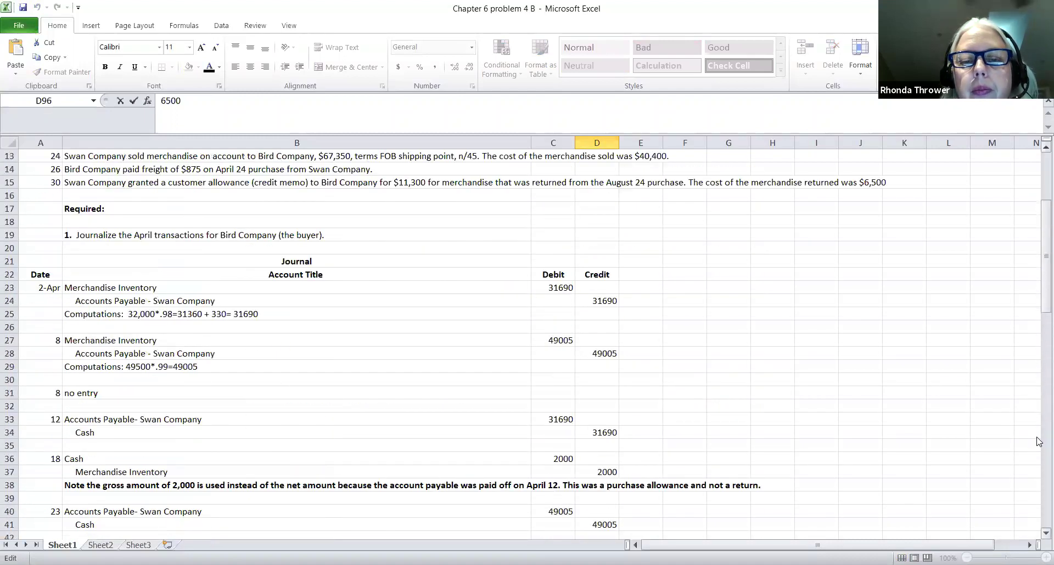
scroll(1038, 442, "up", 4)
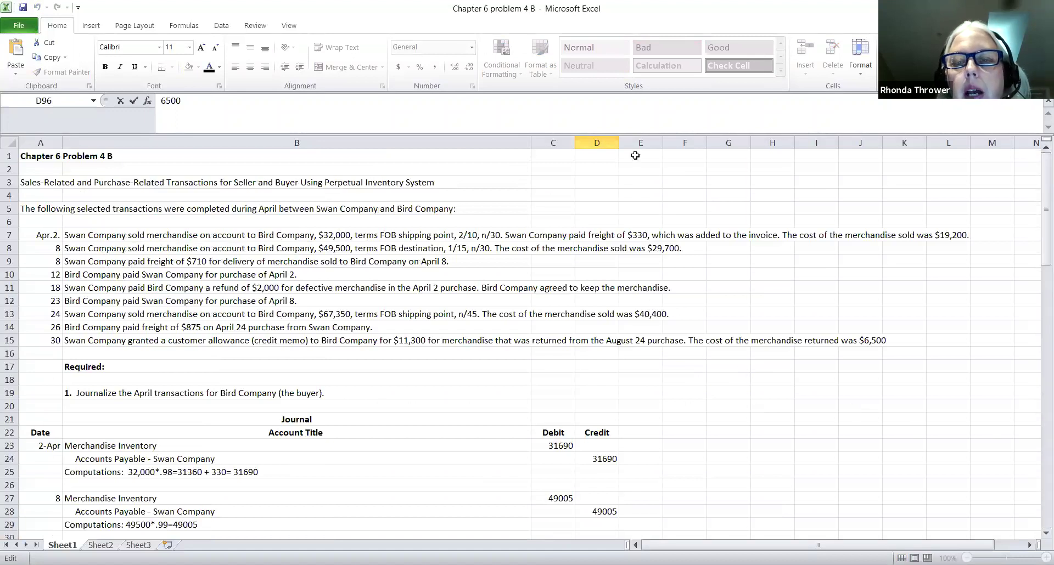